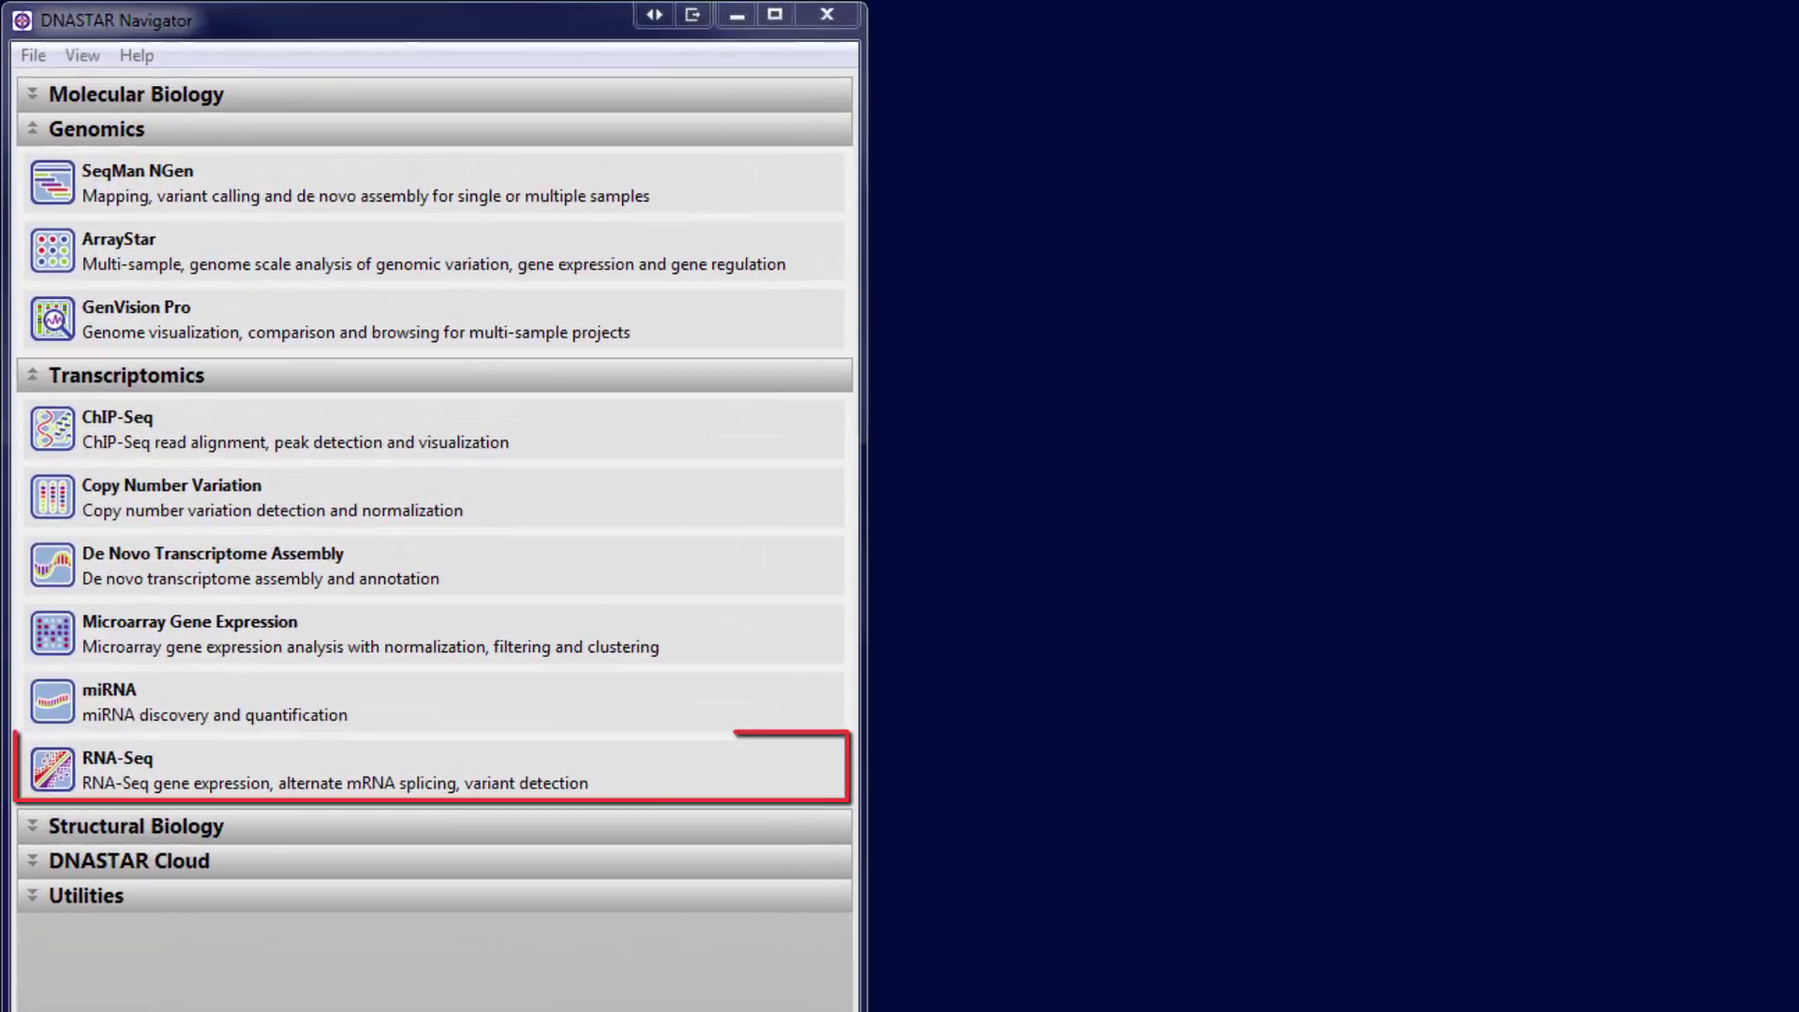
# Launch SeqMan NGen from the Transcriptomics RNA-Seq entry in DNASTAR Navigator
pyautogui.click(129, 787)
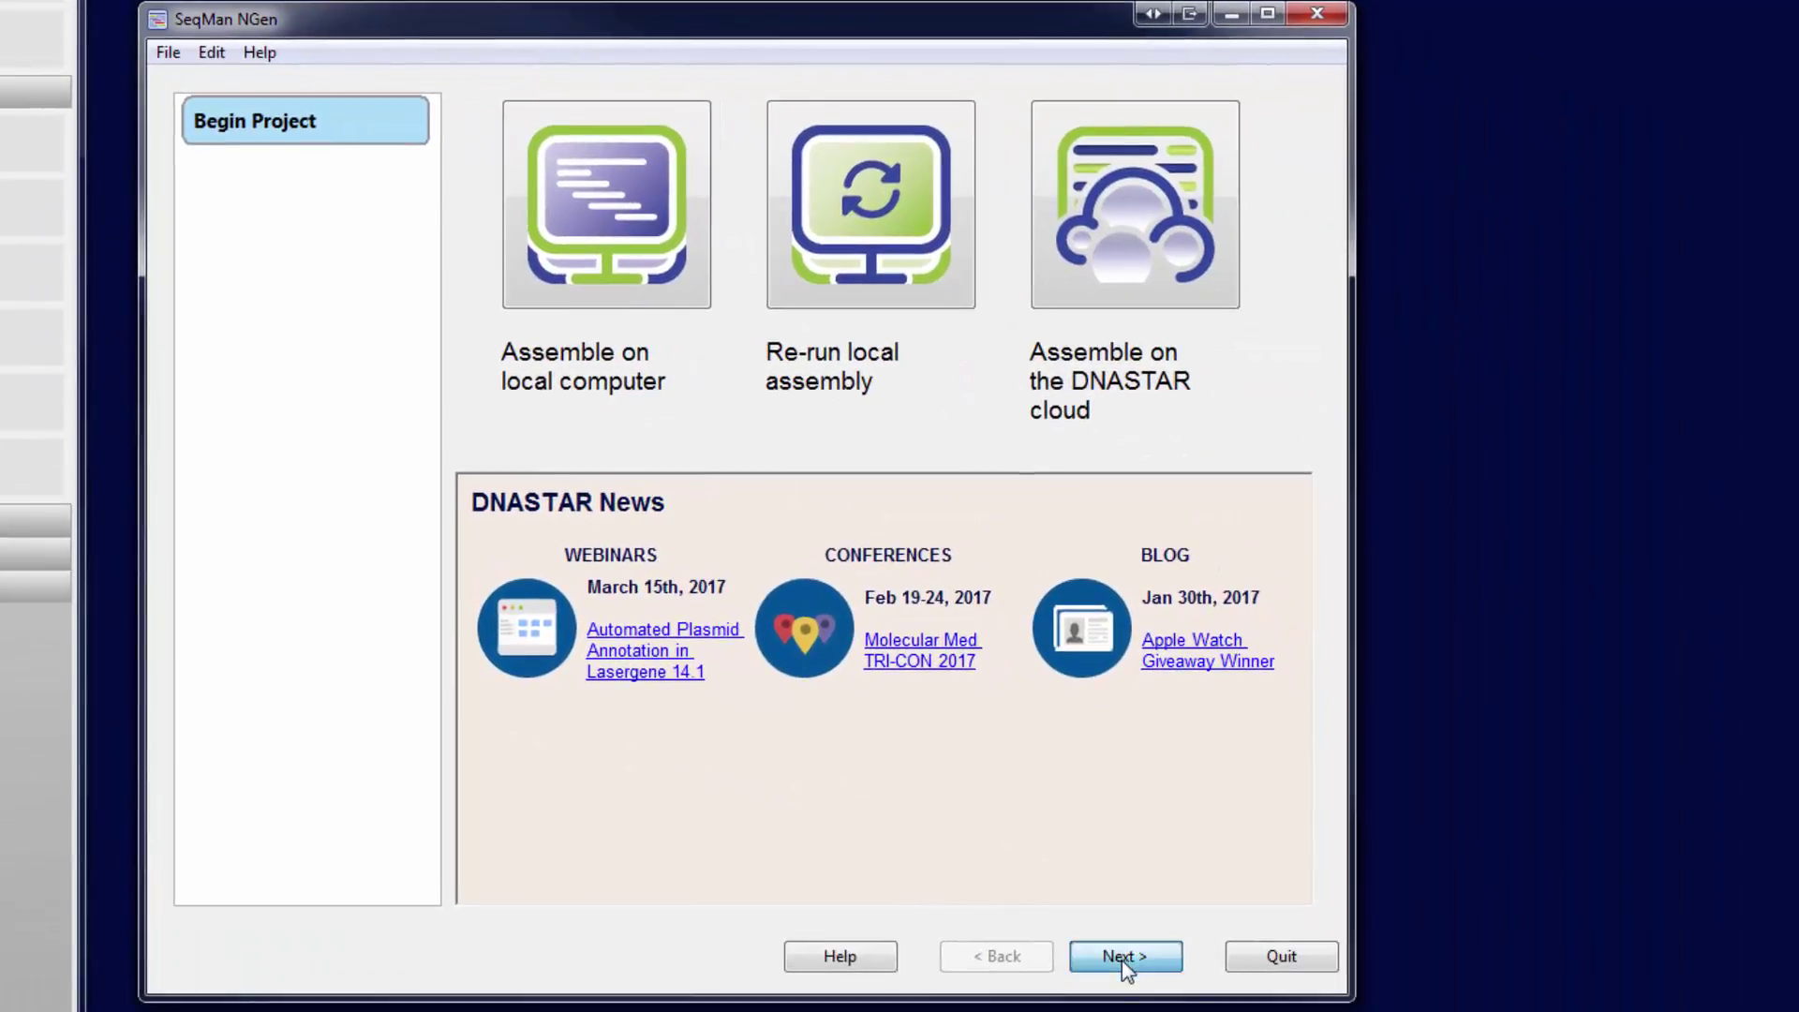
# Start a local, reference-based Transcriptome / RNA-Seq assembly
pyautogui.click(1121, 956)
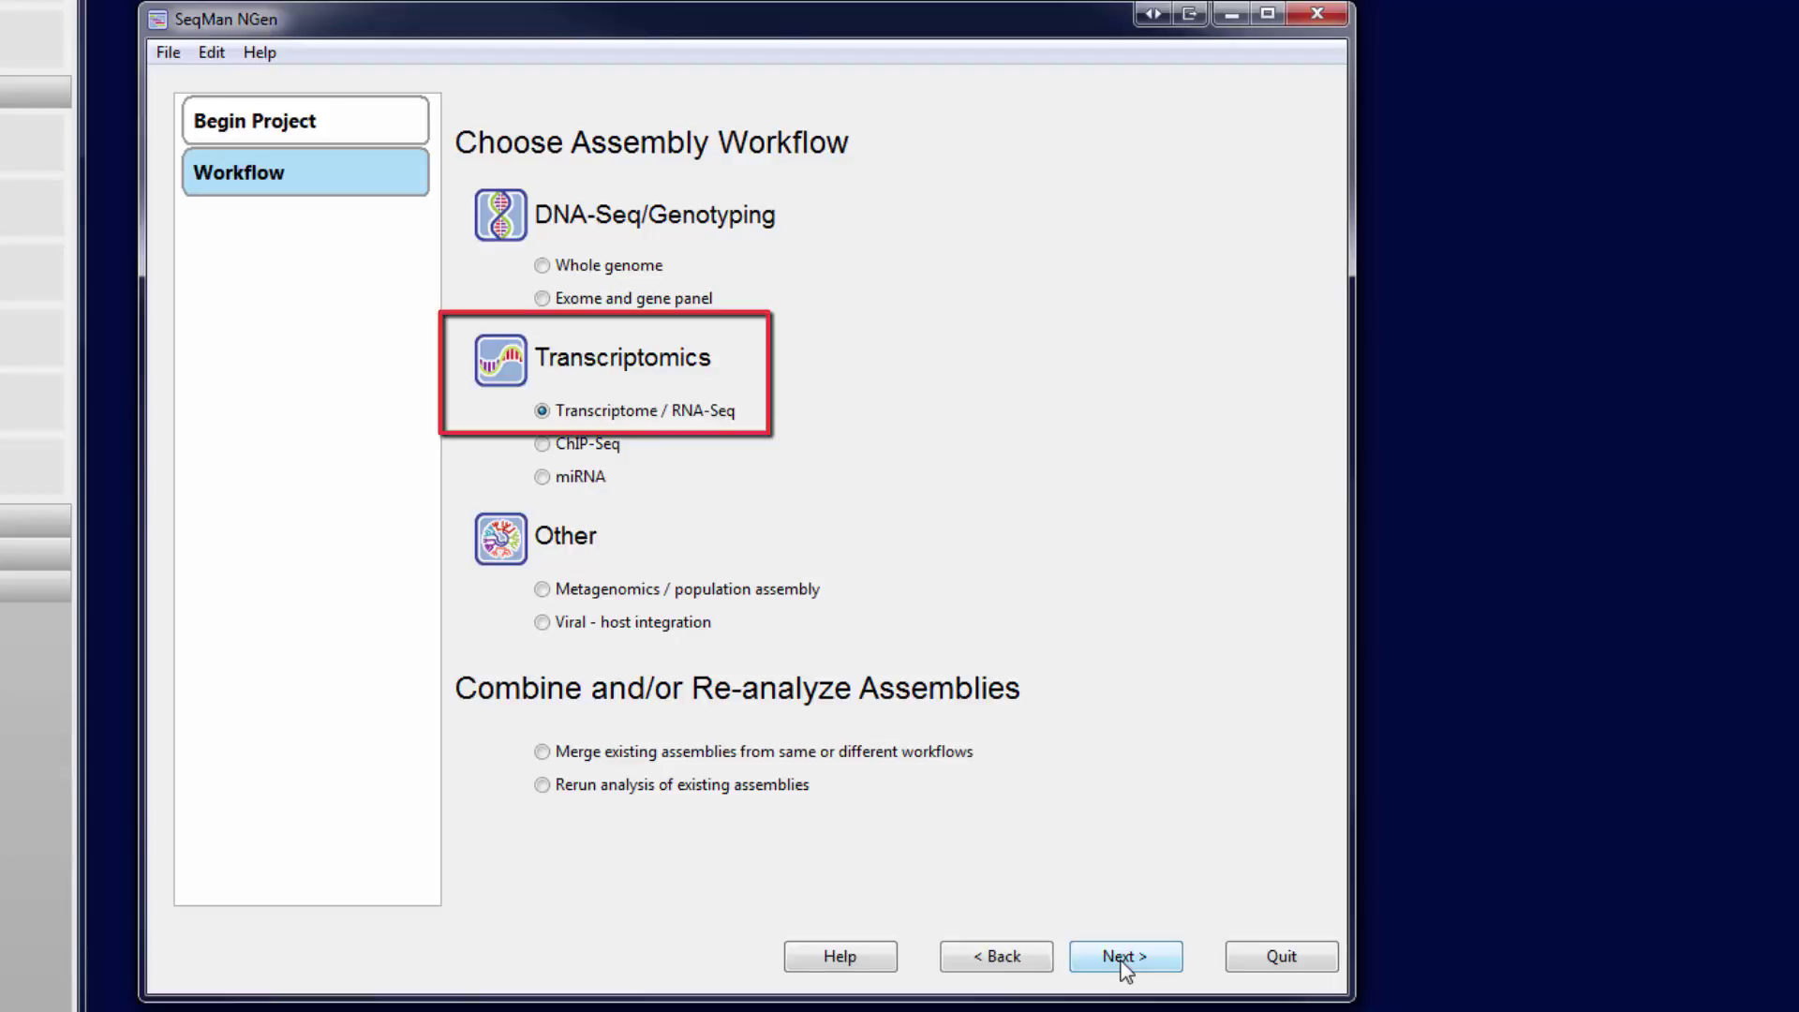
pyautogui.click(1121, 956)
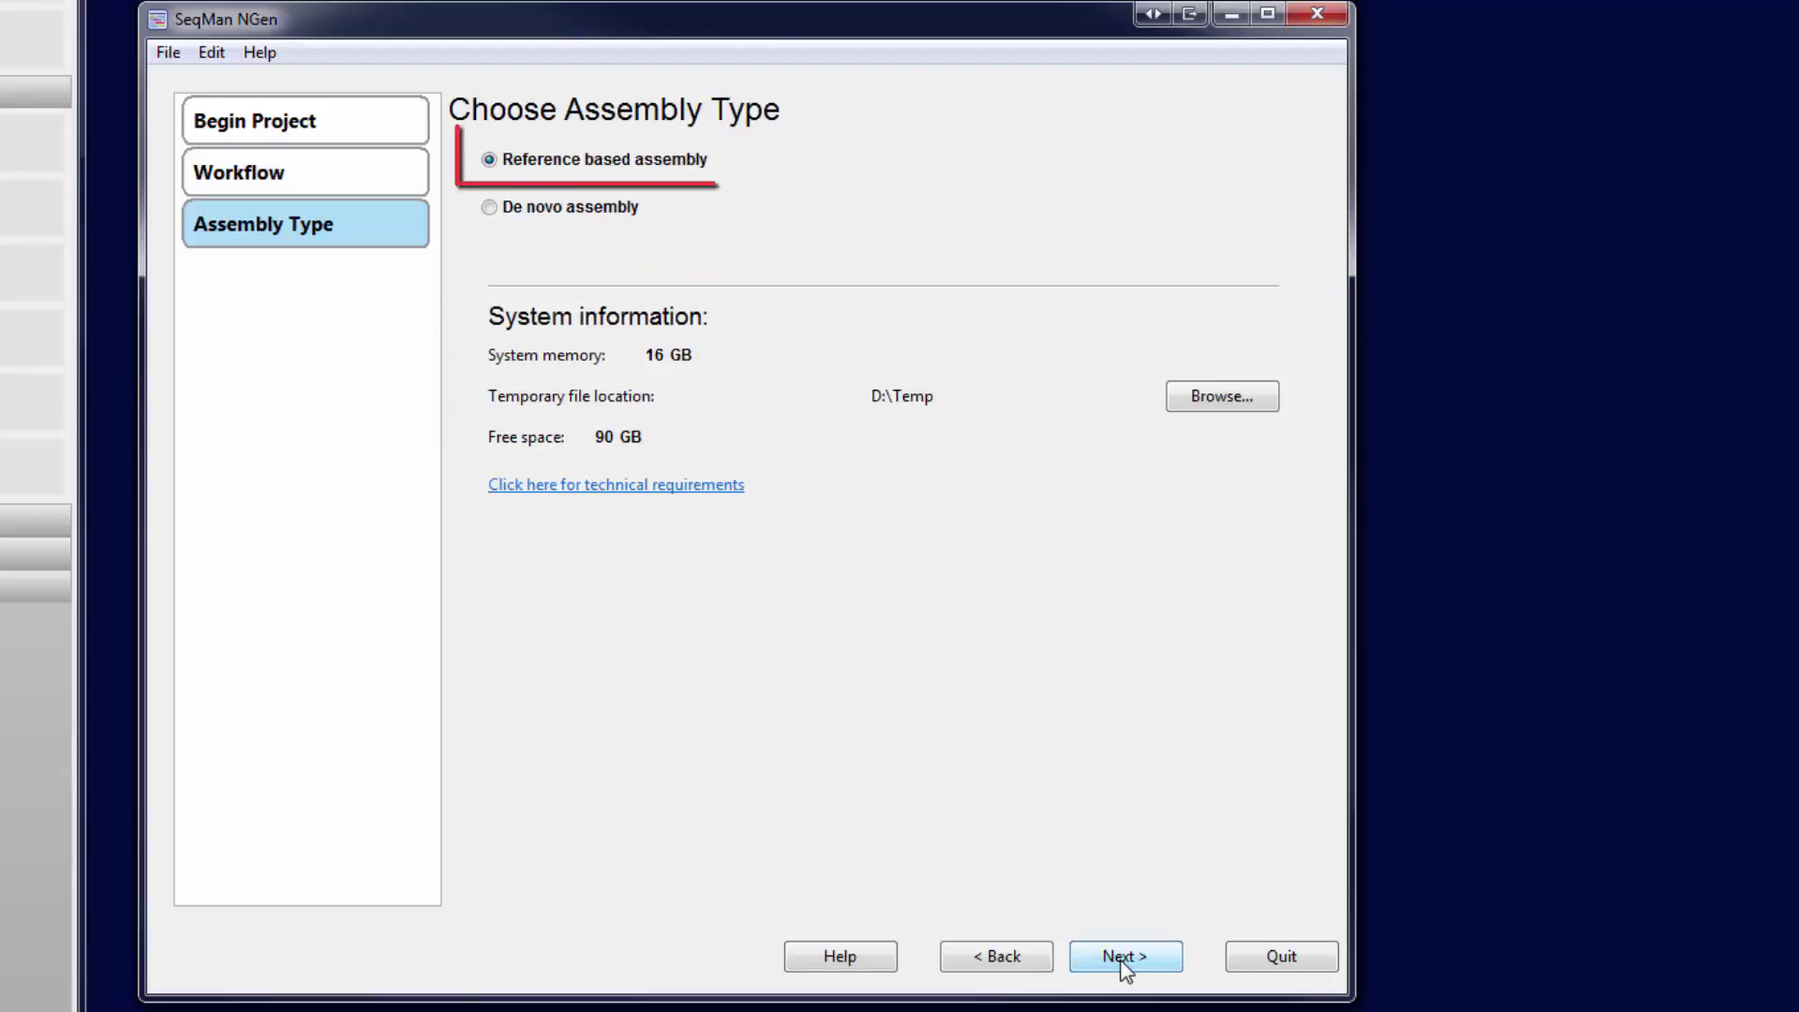
pyautogui.click(1122, 957)
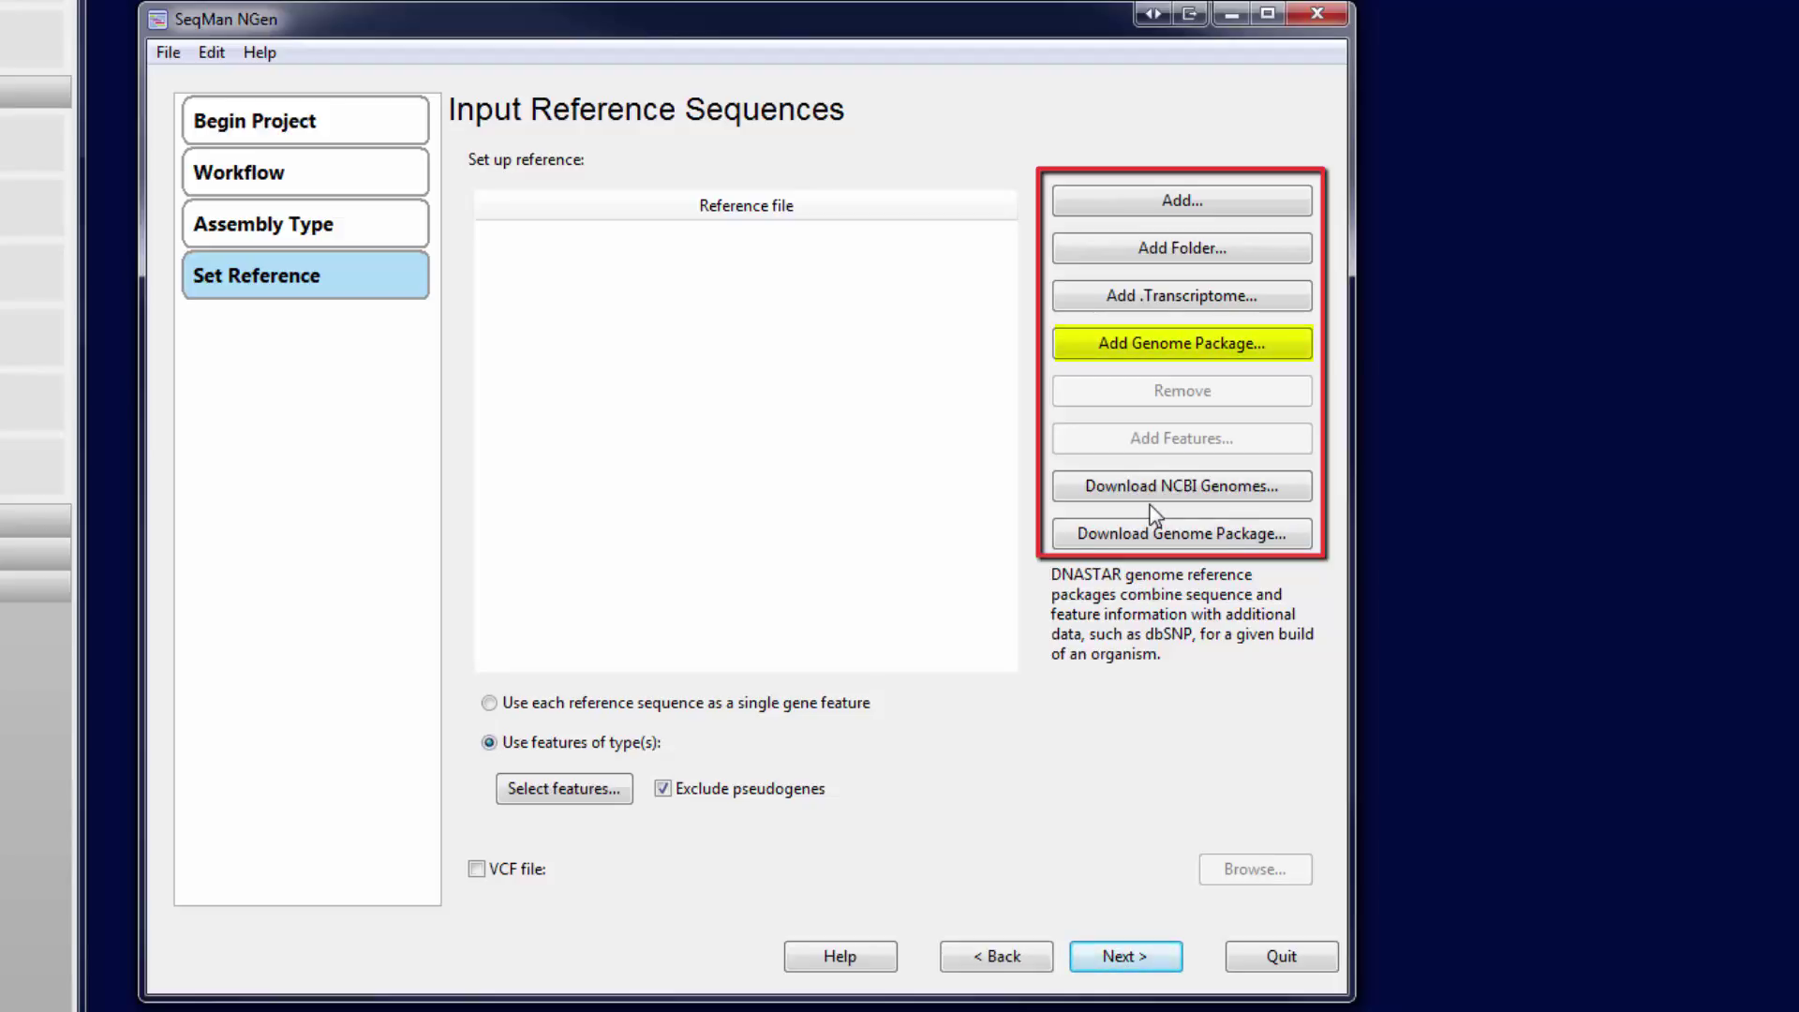
# Add the Homo_sapiens-GRCh38-dbSNP142 genome package as the reference
pyautogui.click(1172, 347)
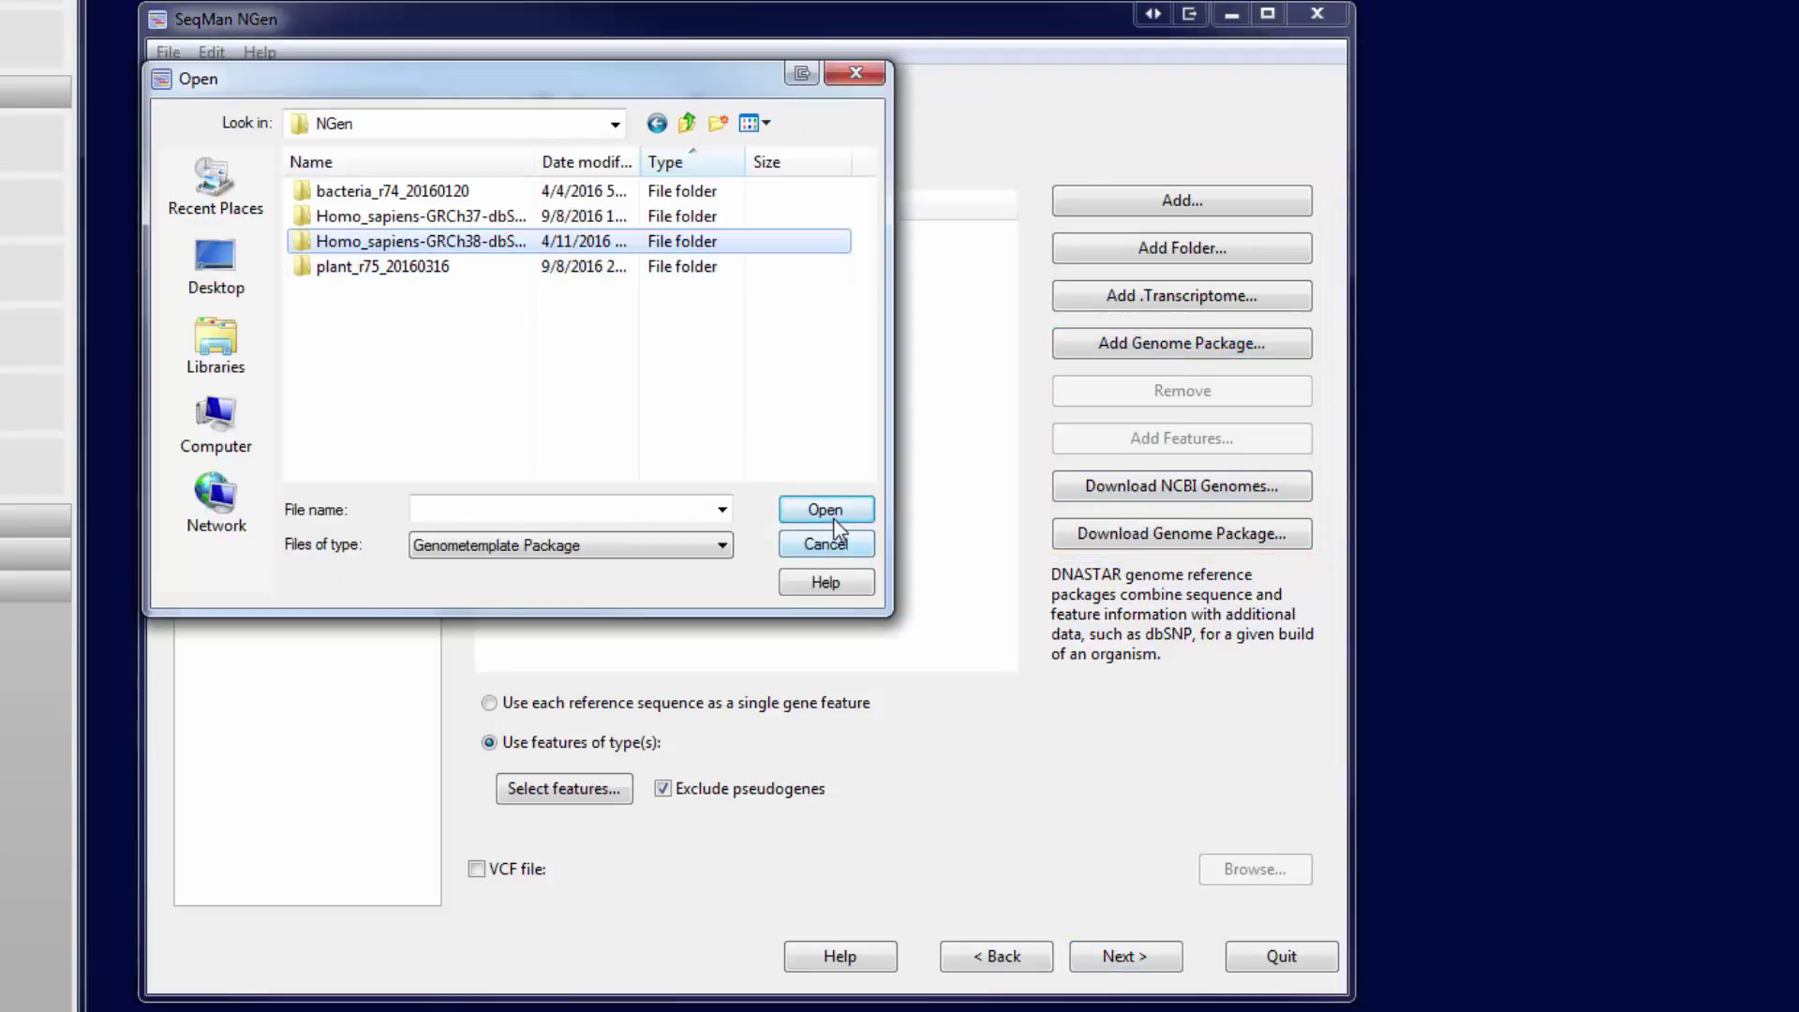
pyautogui.click(829, 514)
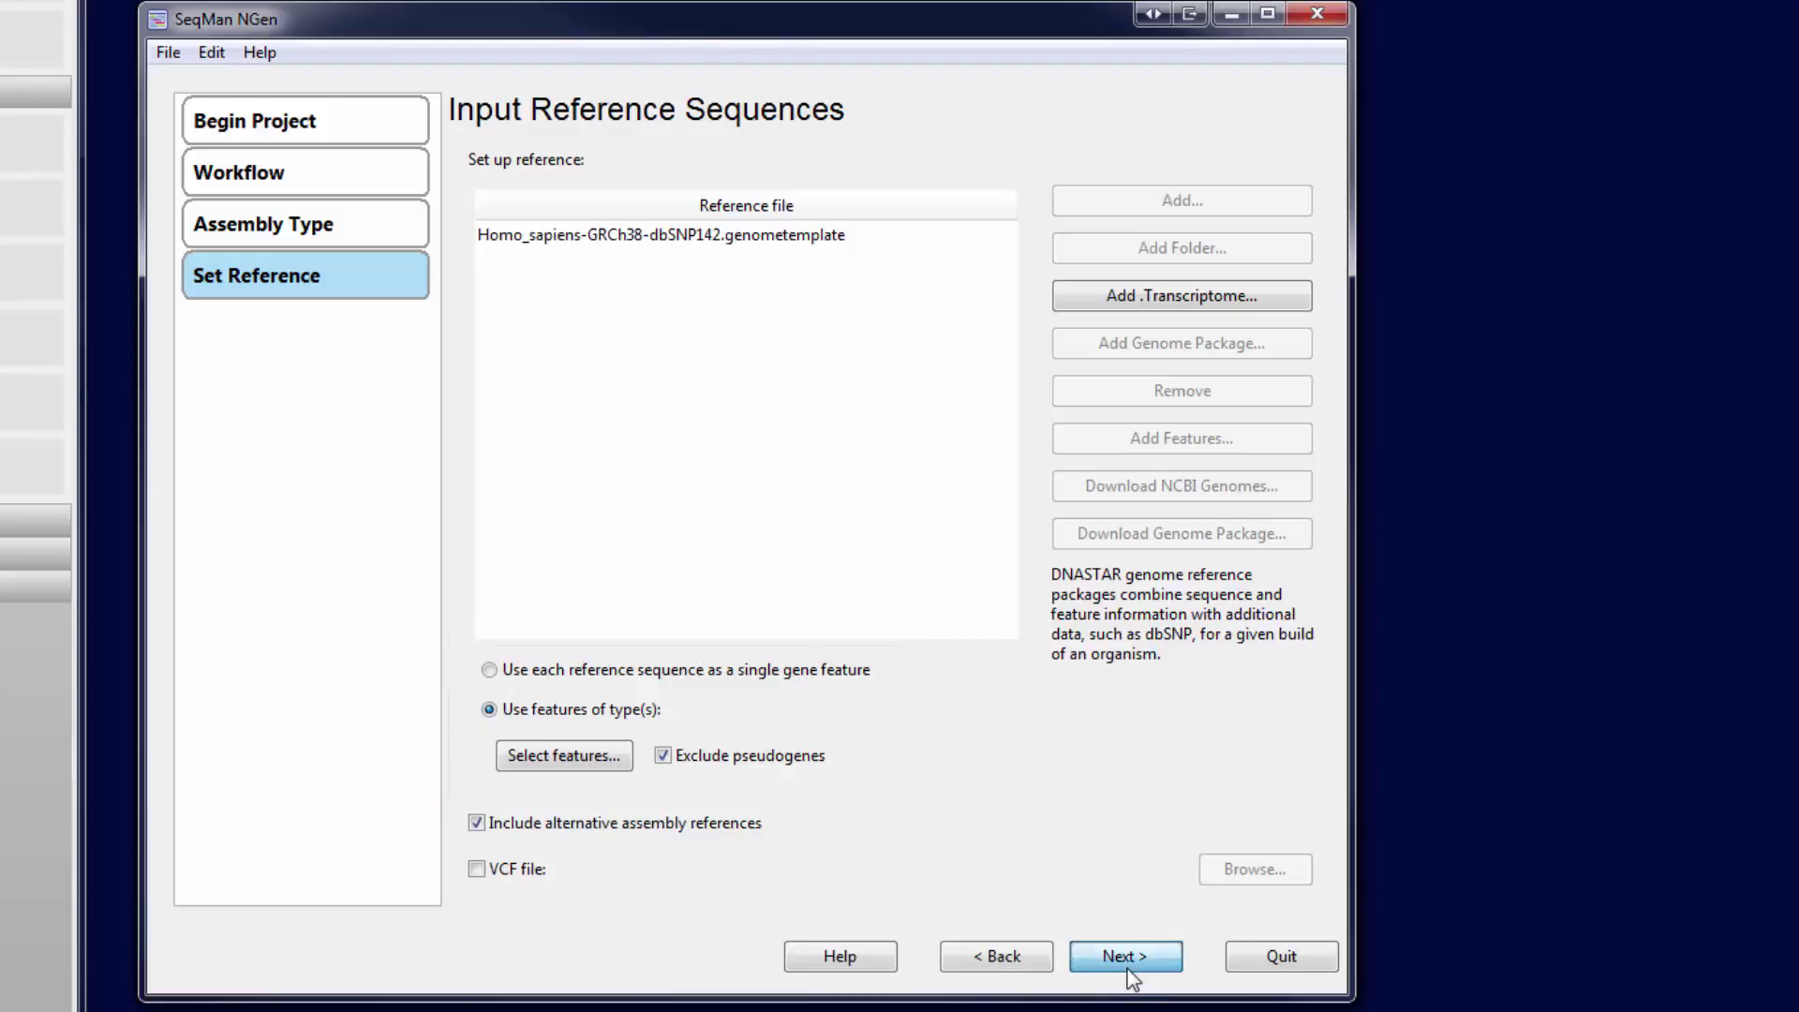
pyautogui.click(1129, 968)
# Set read technology to Illumina and run multi-sample data as separate assemblies
pyautogui.click(667, 180)
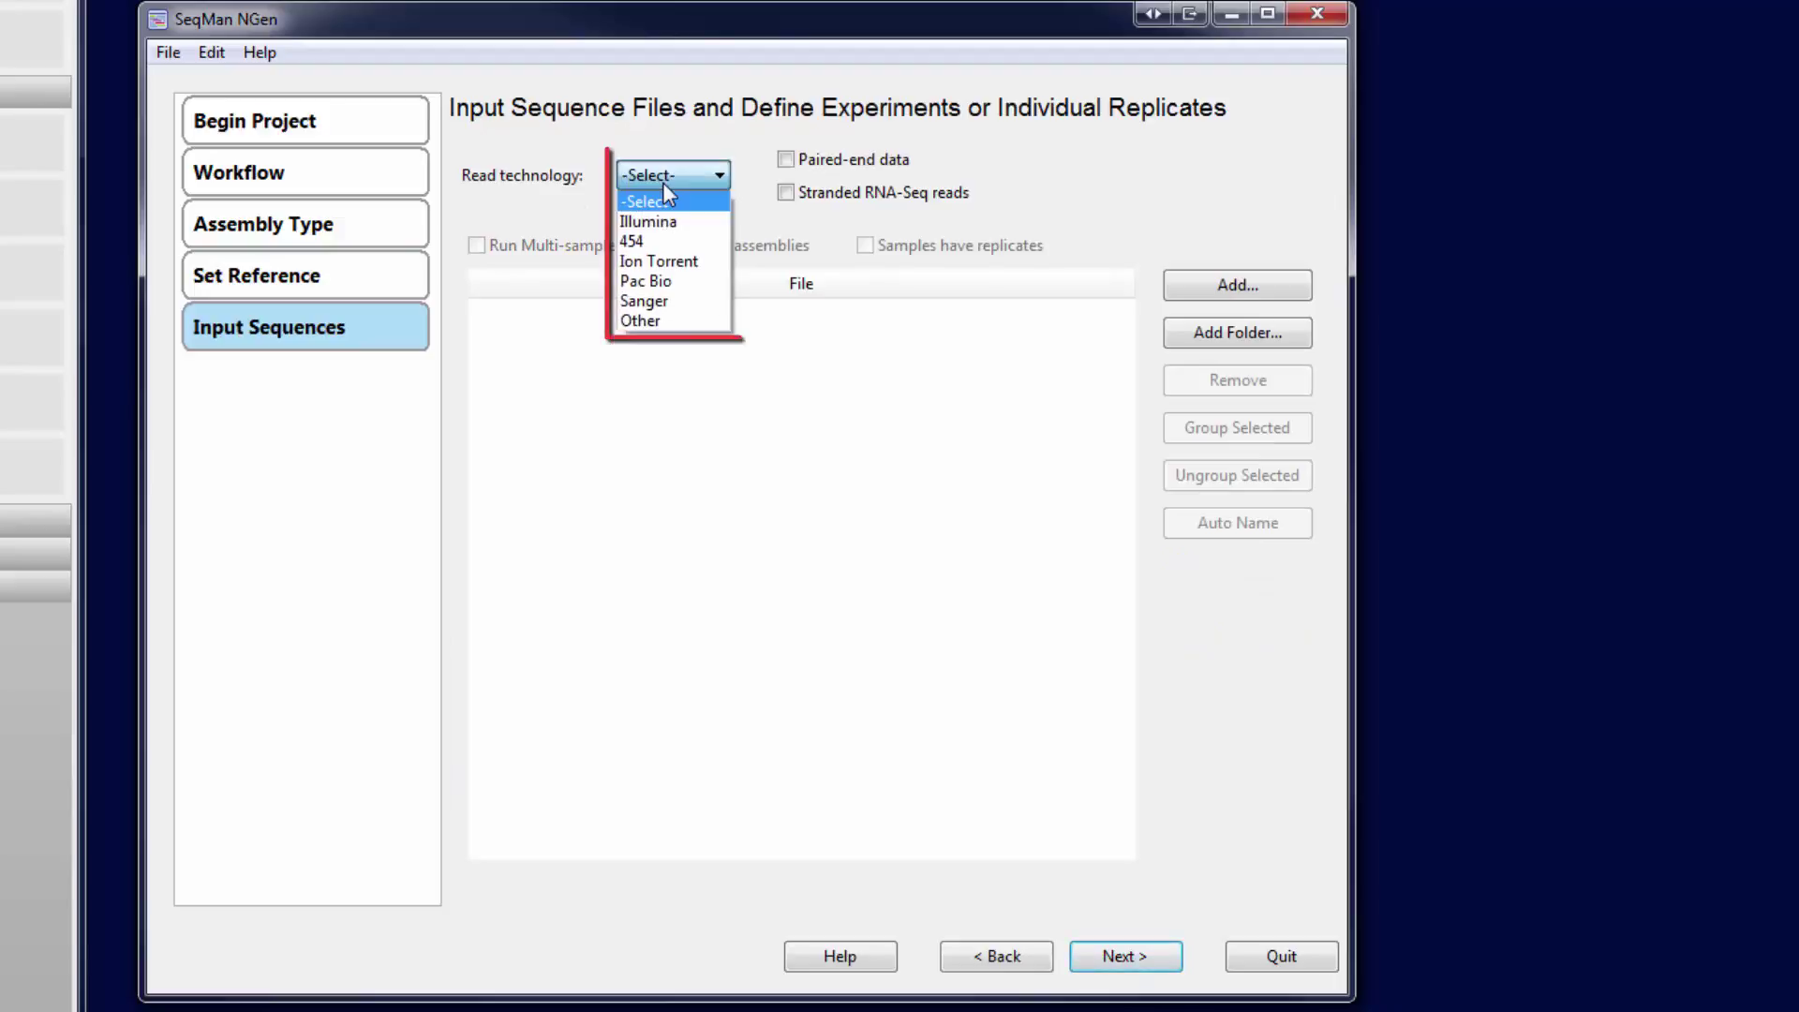
pyautogui.click(669, 223)
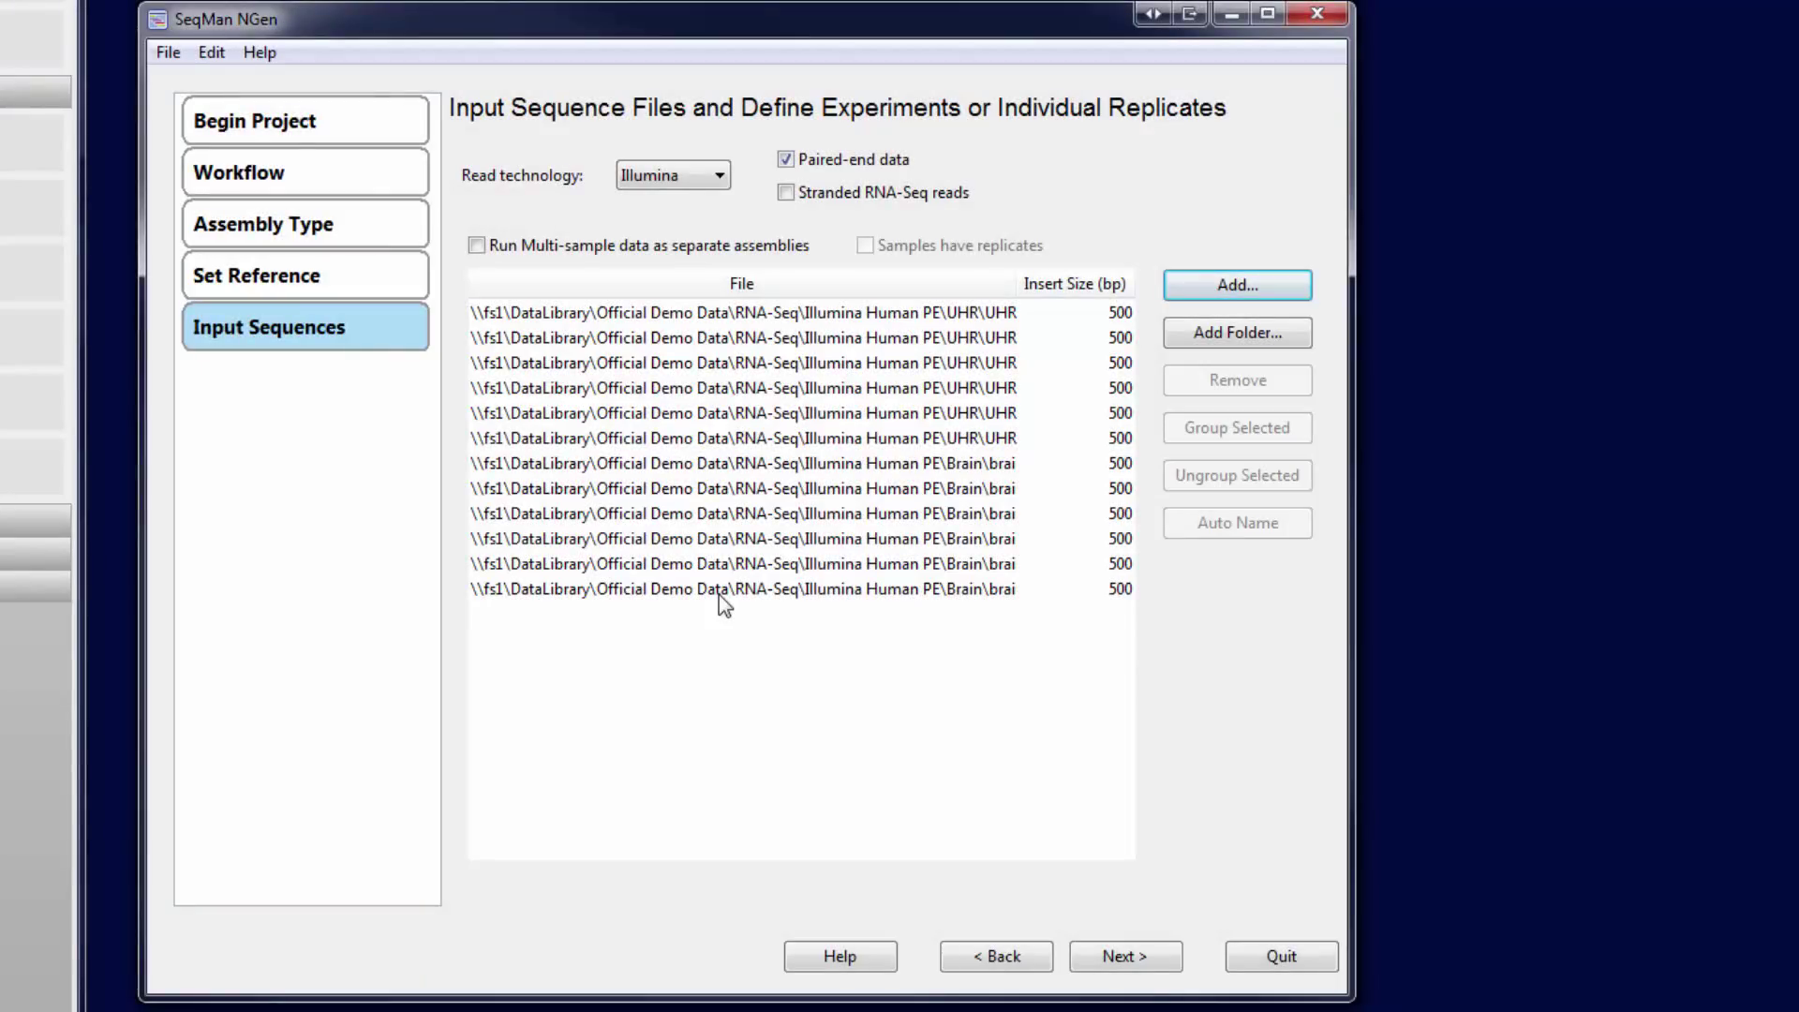
pyautogui.click(476, 245)
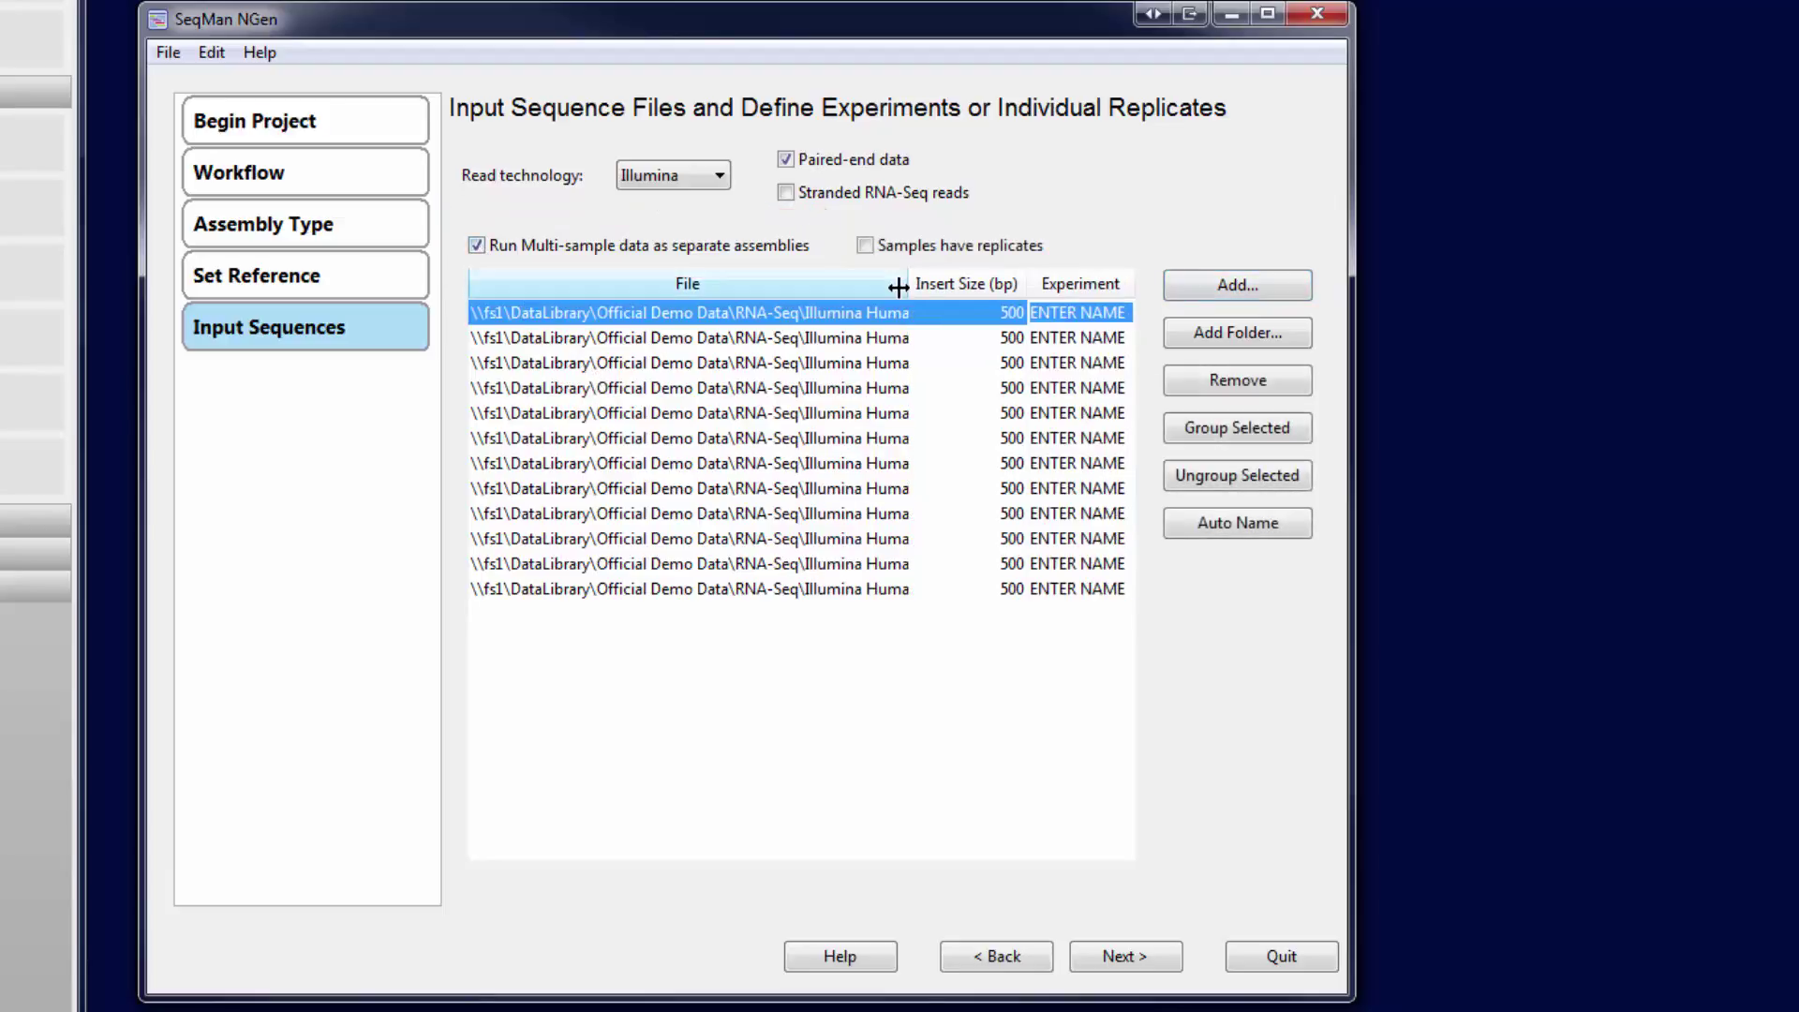
# Group the six UHR read files into an experiment named UHR
pyautogui.moveTo(899, 287); pyautogui.dragTo(985, 285)
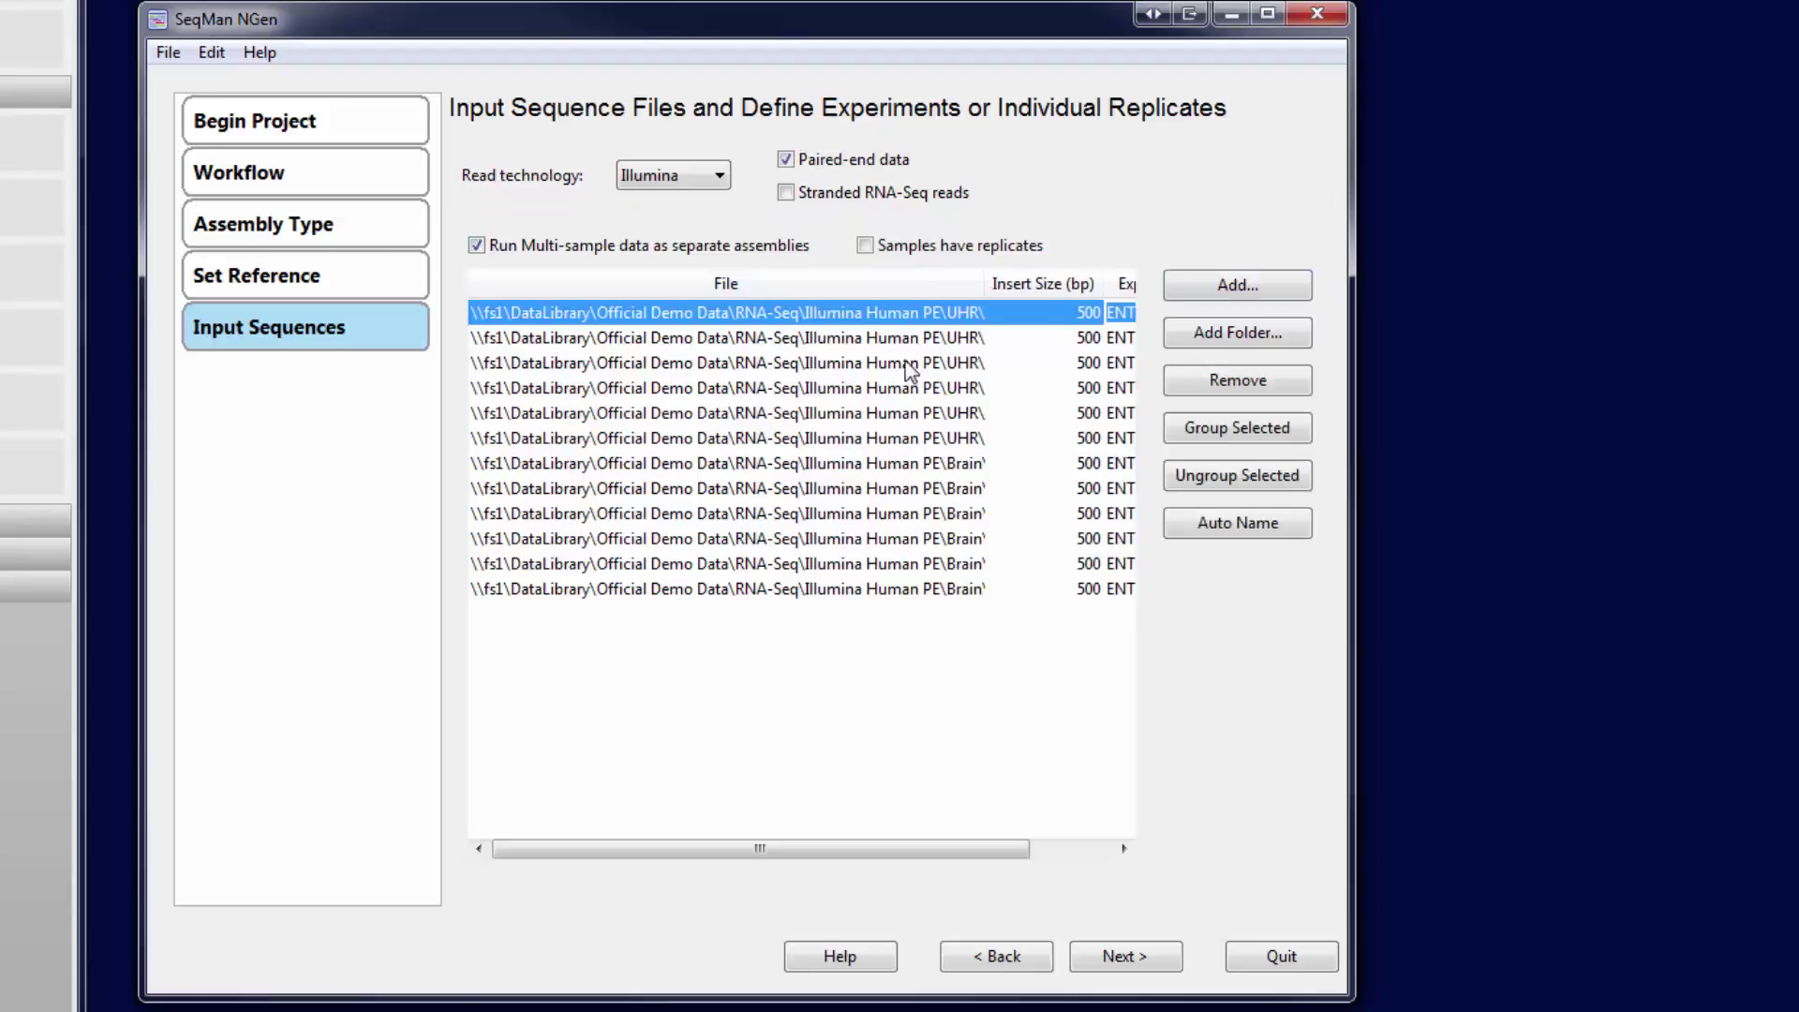
pyautogui.keyDown('shift'); pyautogui.click(874, 448); pyautogui.keyUp('shift')
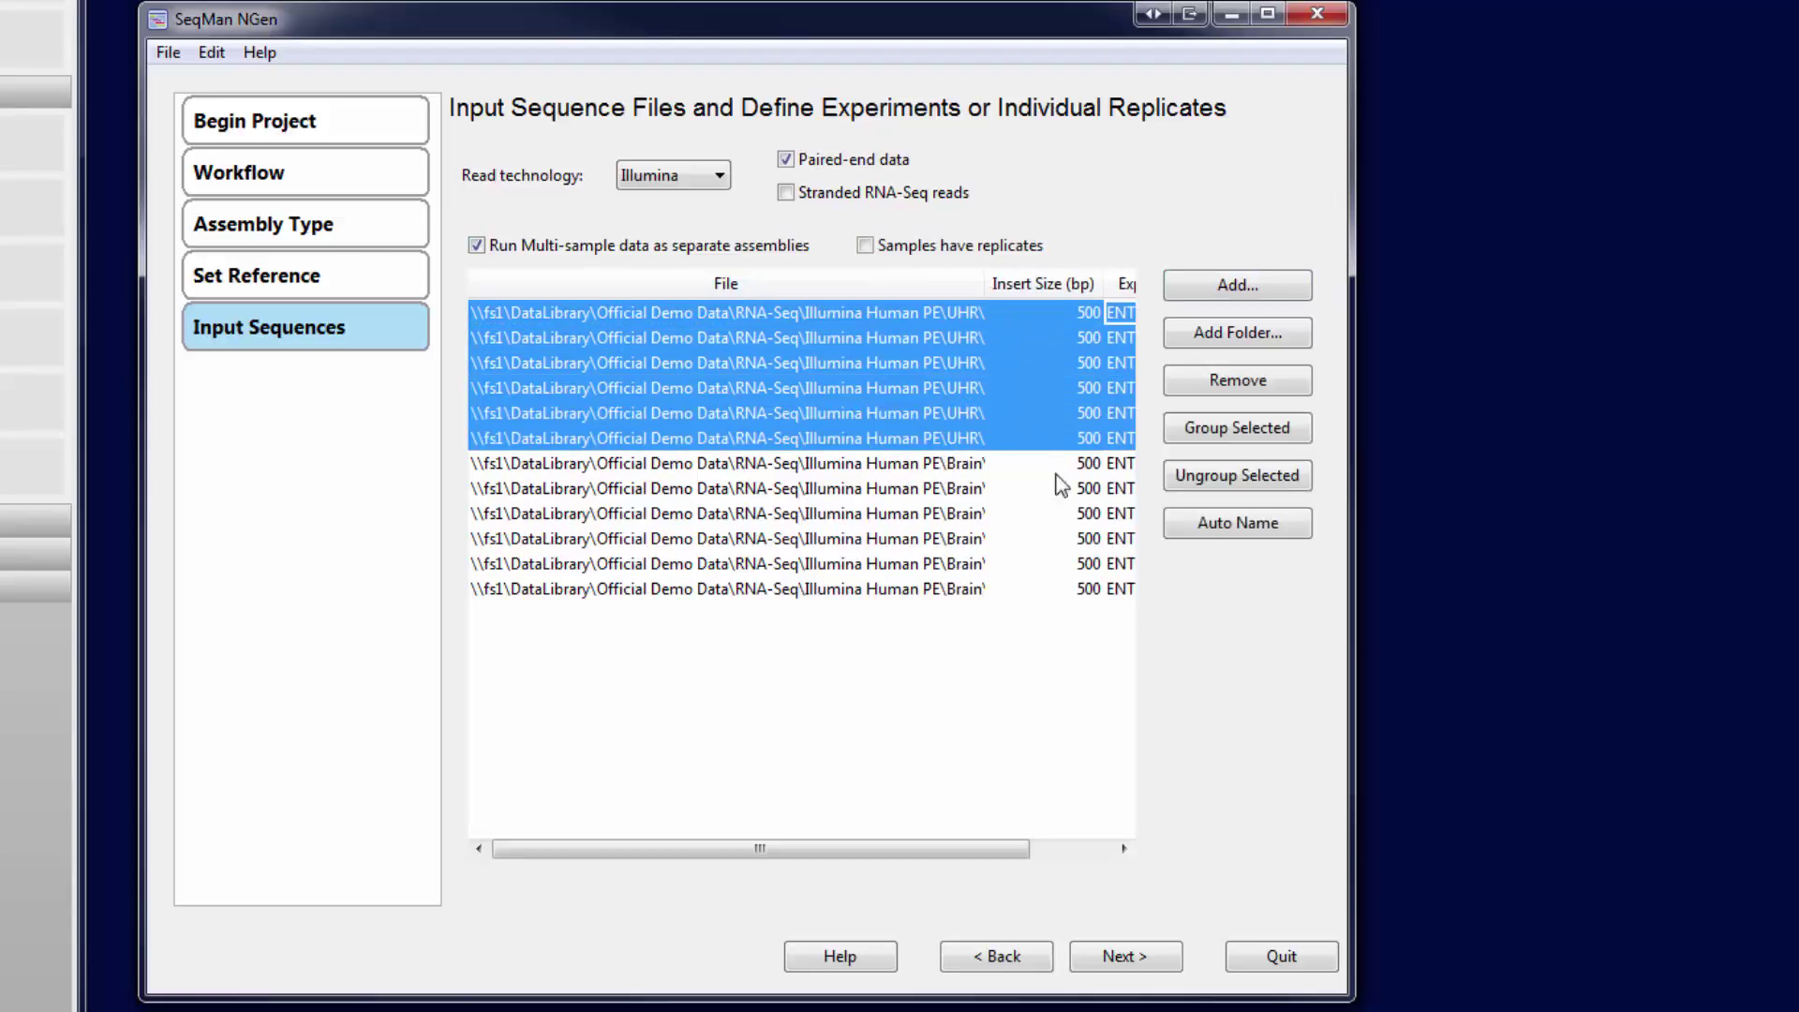
pyautogui.click(1195, 433)
pyautogui.write('UHR')
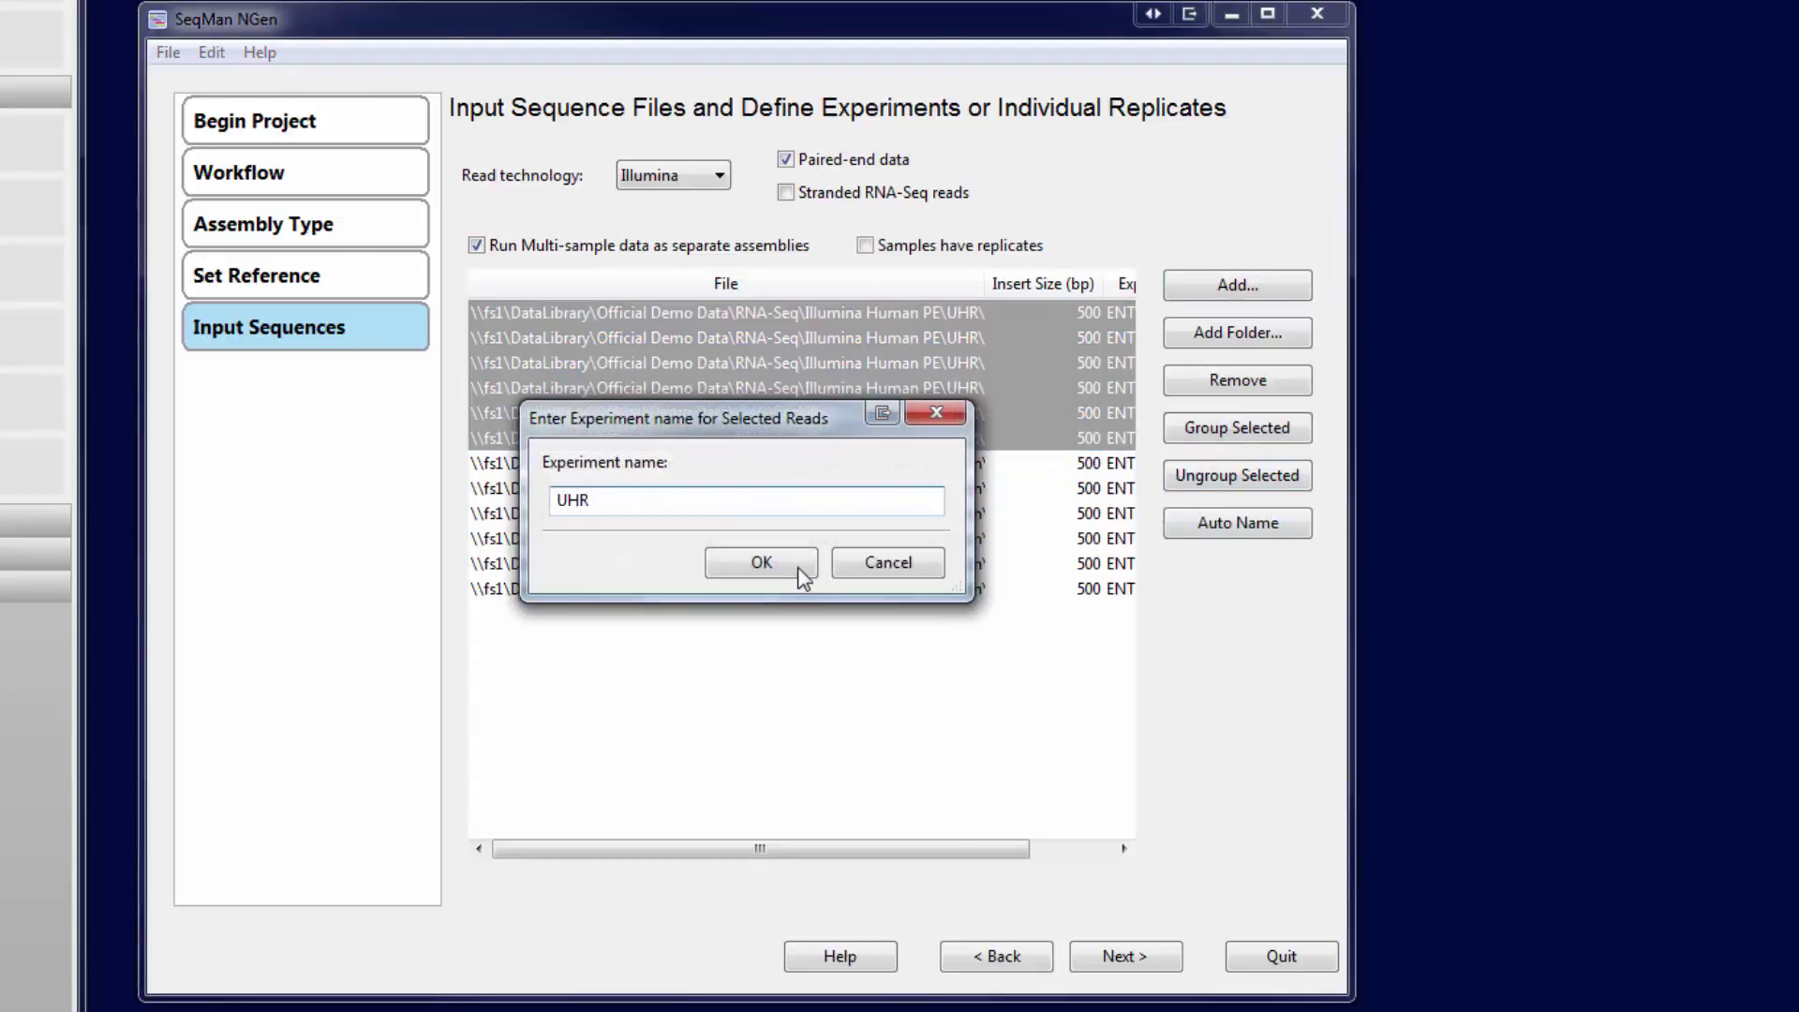
pyautogui.click(796, 565)
# Group the six Brain read files into an experiment named Brain
pyautogui.click(787, 465)
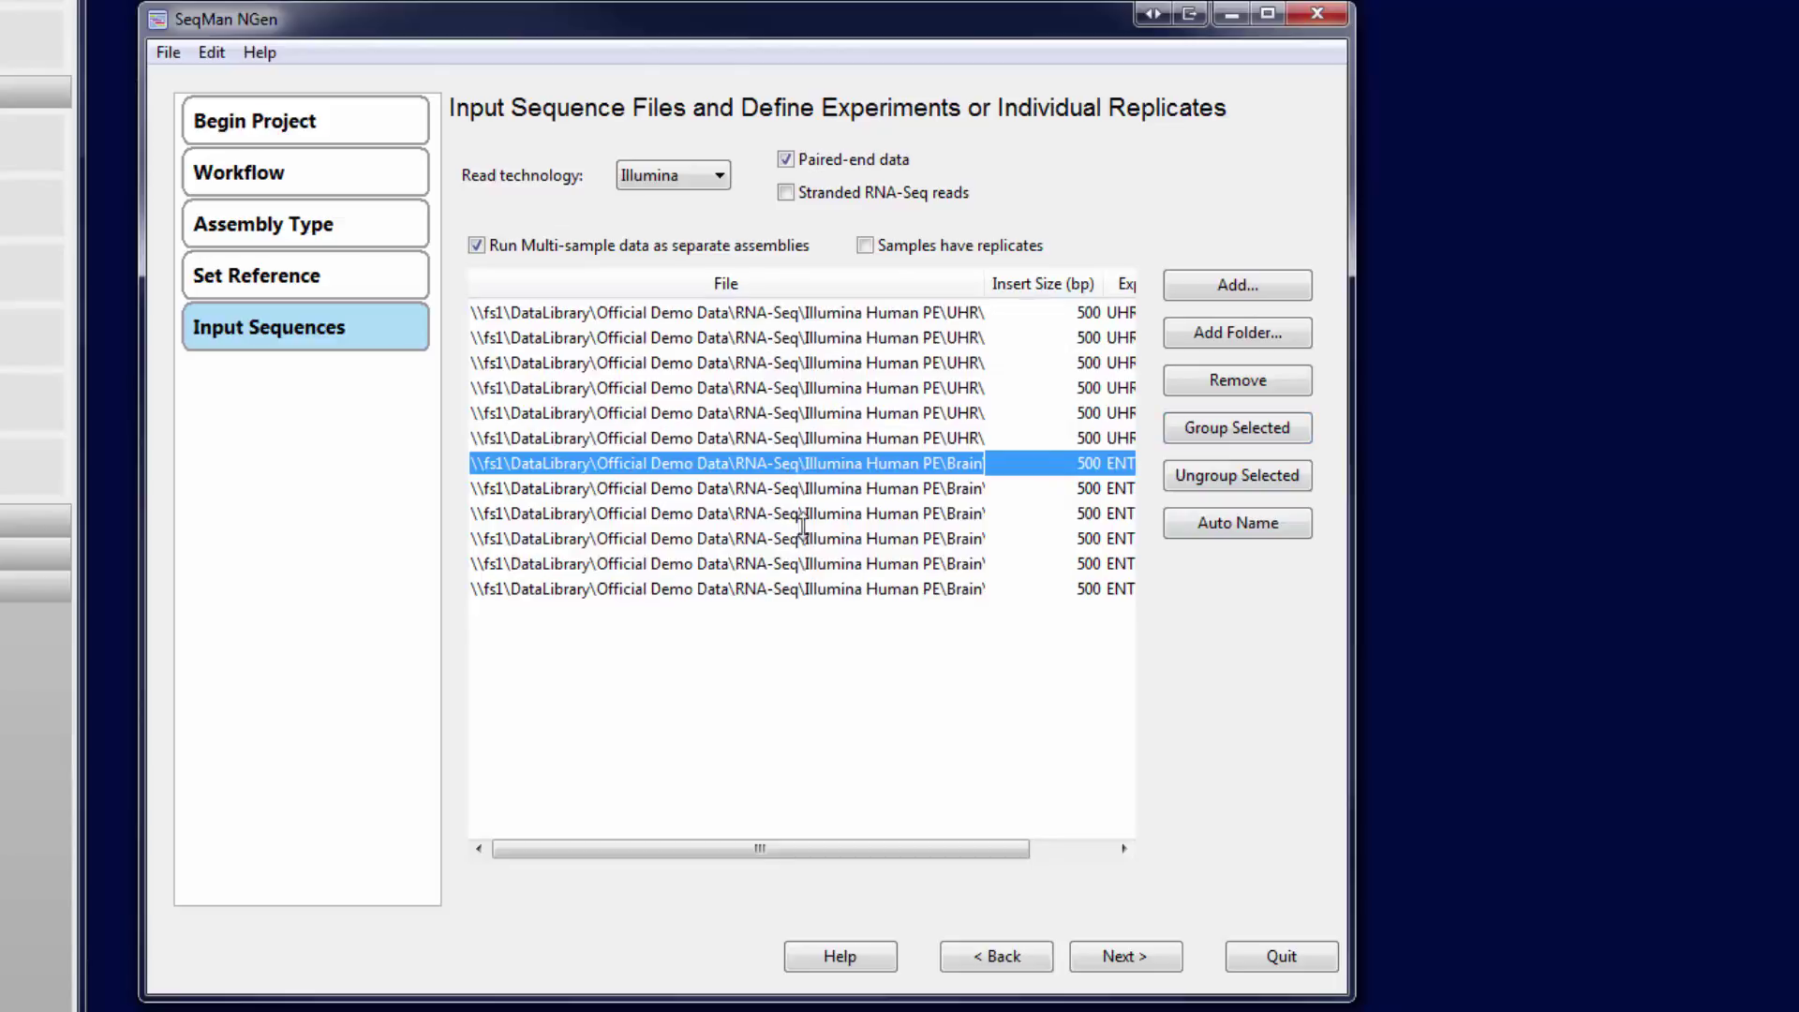
pyautogui.keyDown('shift'); pyautogui.click(807, 590); pyautogui.keyUp('shift')
pyautogui.click(1173, 429)
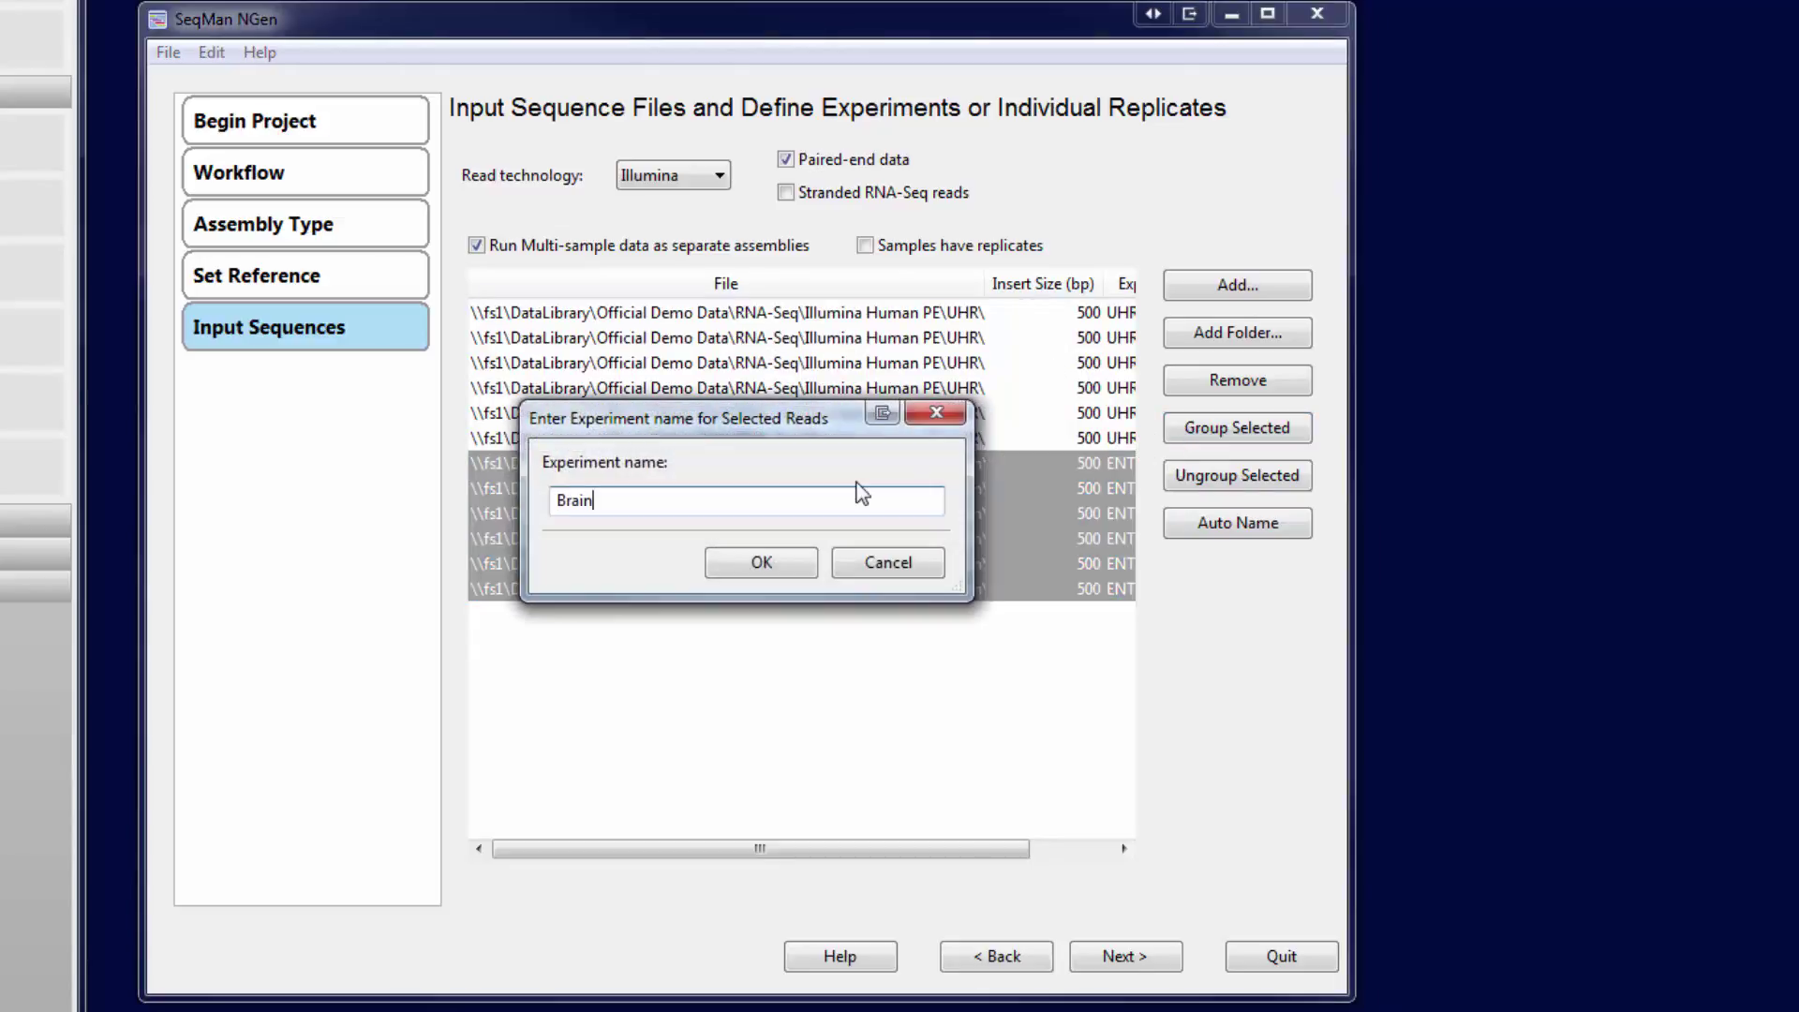
pyautogui.press('Return')
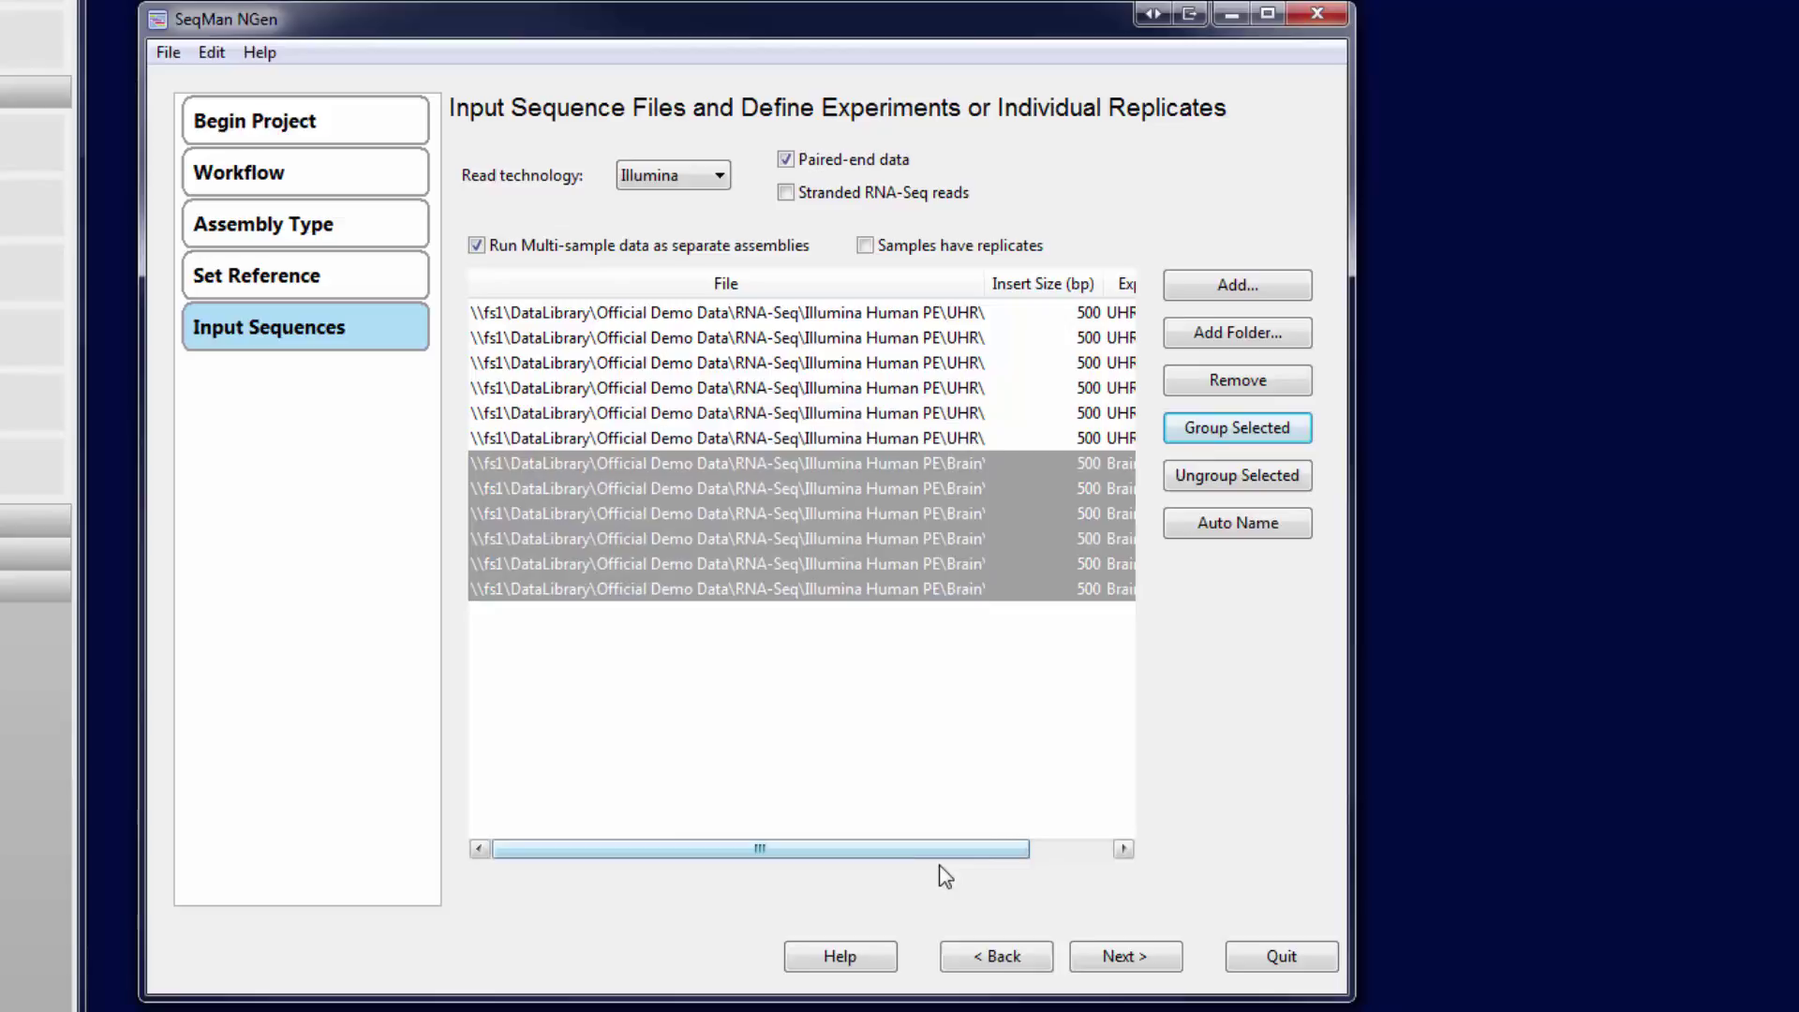
pyautogui.moveTo(1008, 854); pyautogui.dragTo(1092, 859)
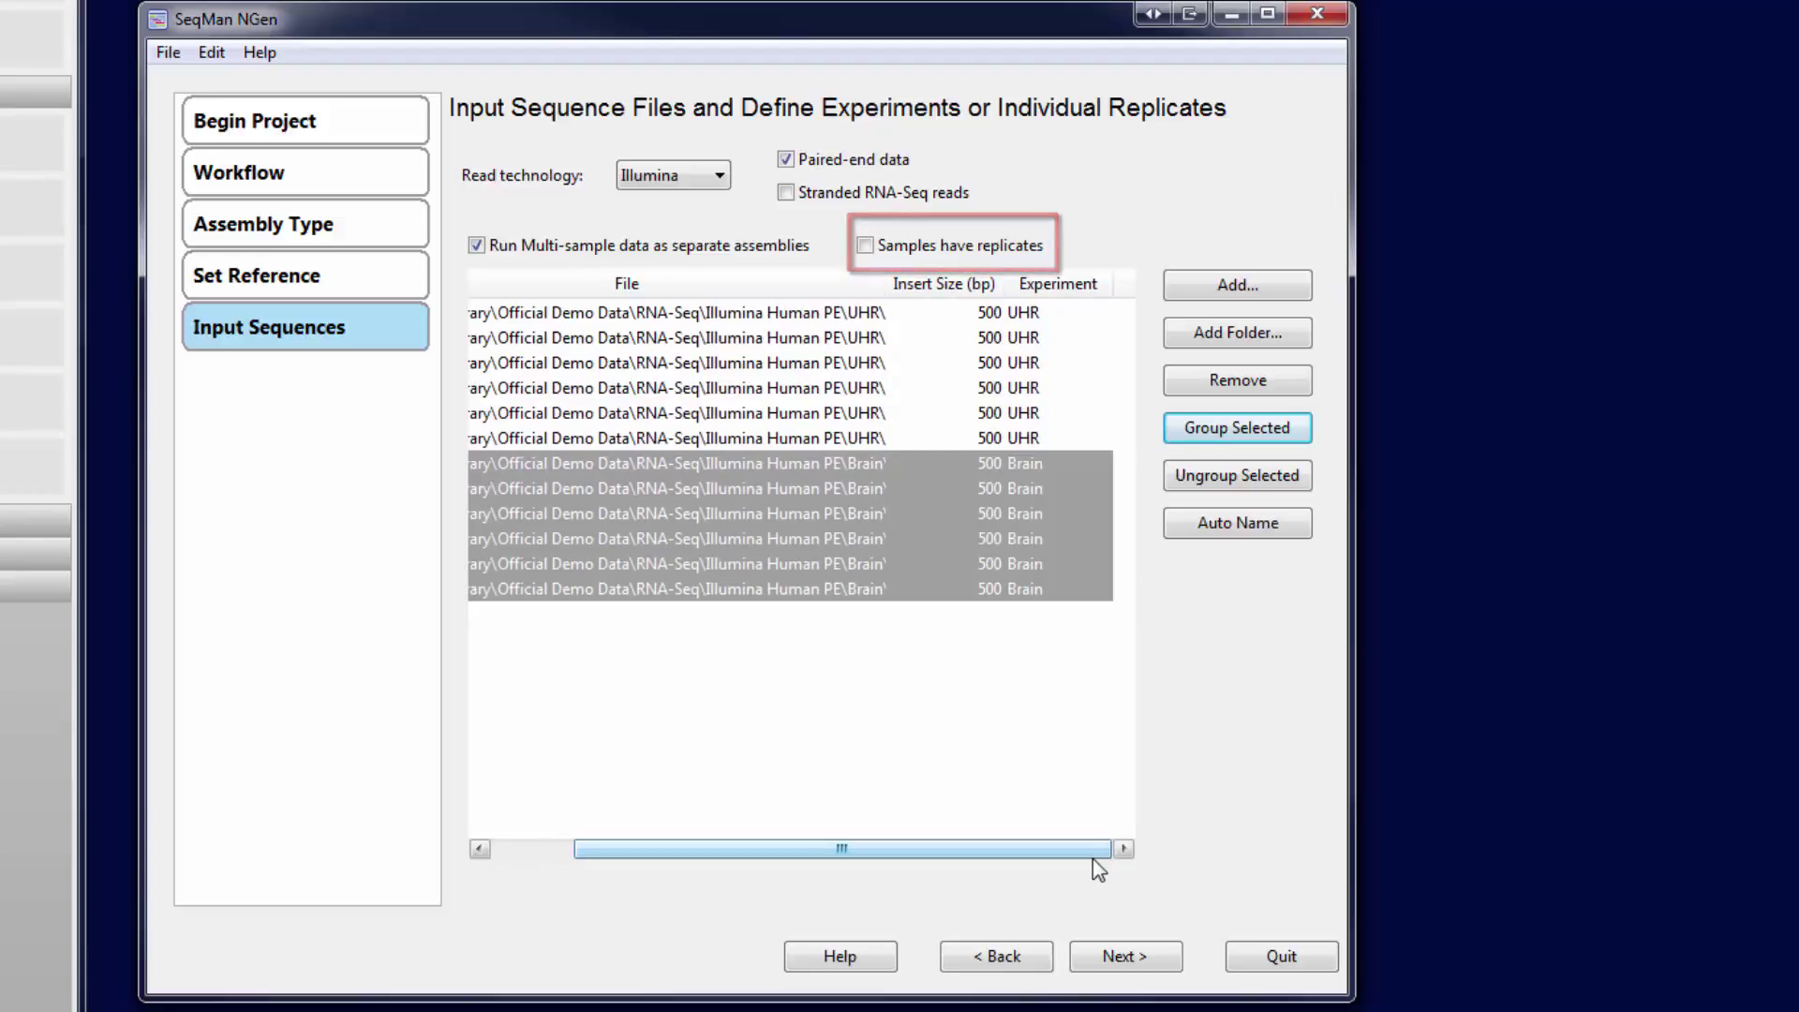
pyautogui.click(1154, 954)
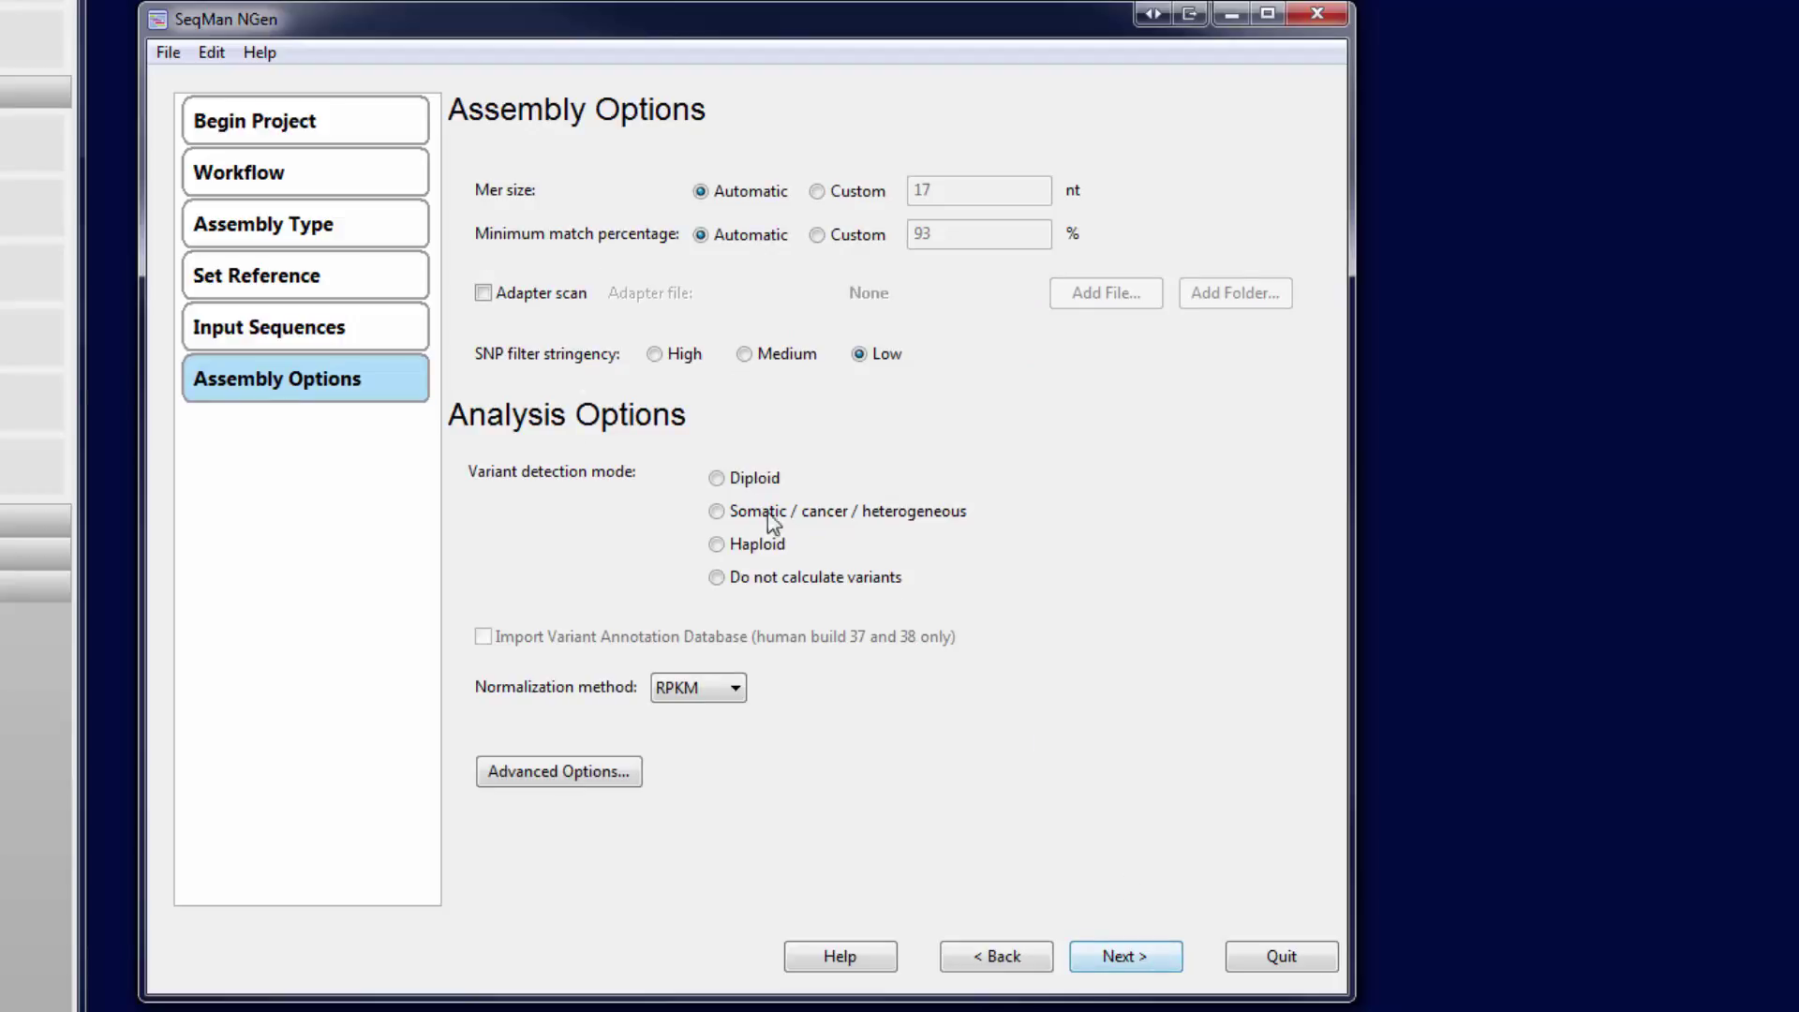
# Set variant detection to diploid and name the project RNASeq
pyautogui.click(754, 480)
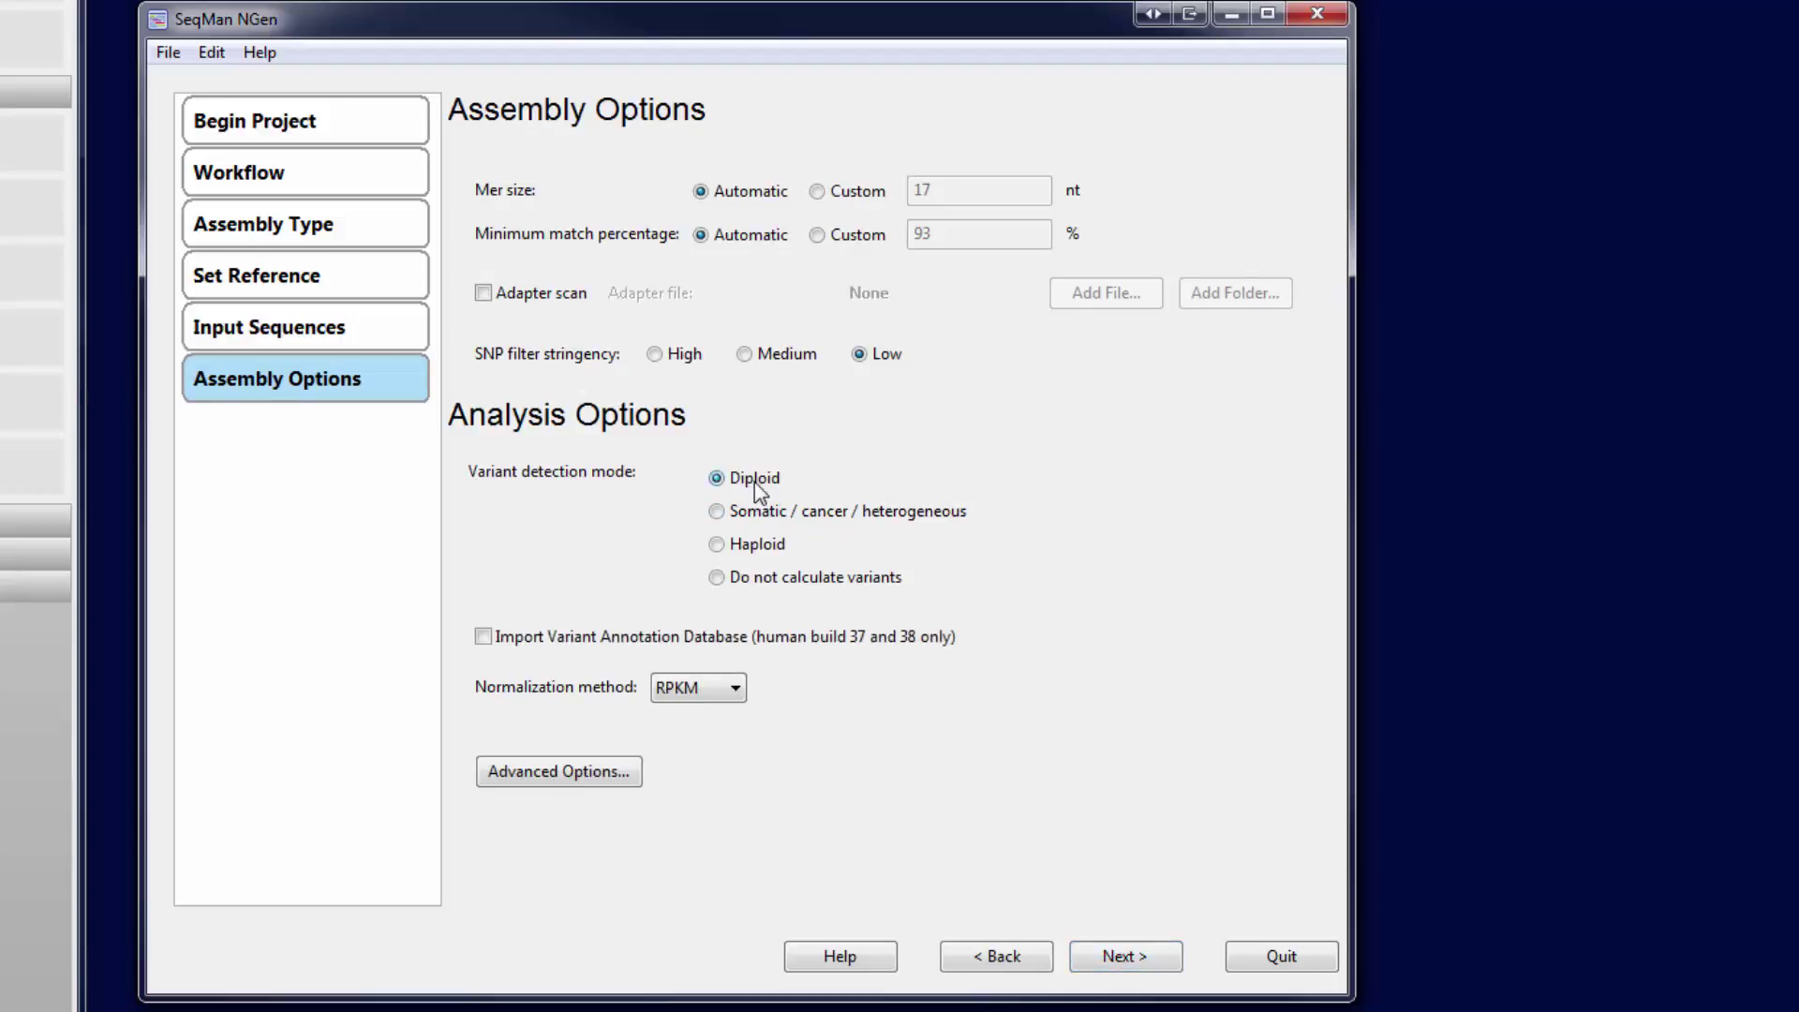
pyautogui.click(1128, 956)
pyautogui.click(594, 198)
pyautogui.write('RNASeq')
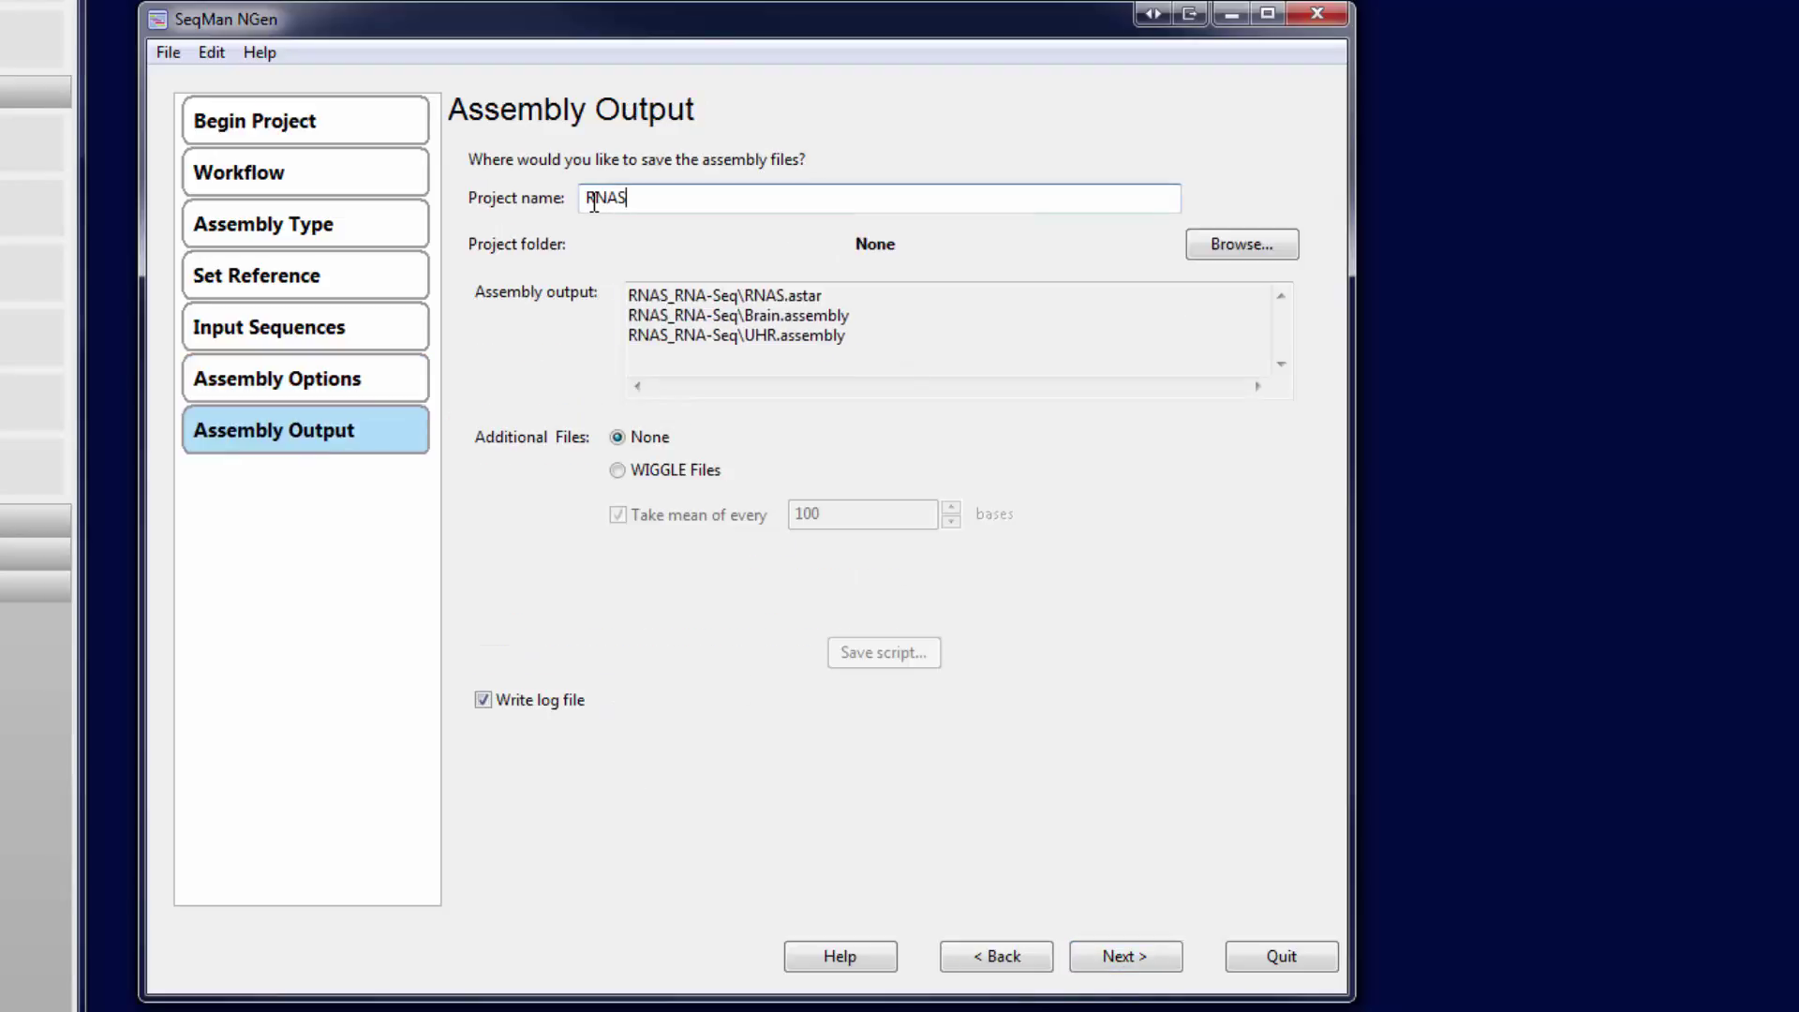
# Save the project in the Results folder and start the assembly
pyautogui.click(1216, 249)
pyautogui.click(1175, 886)
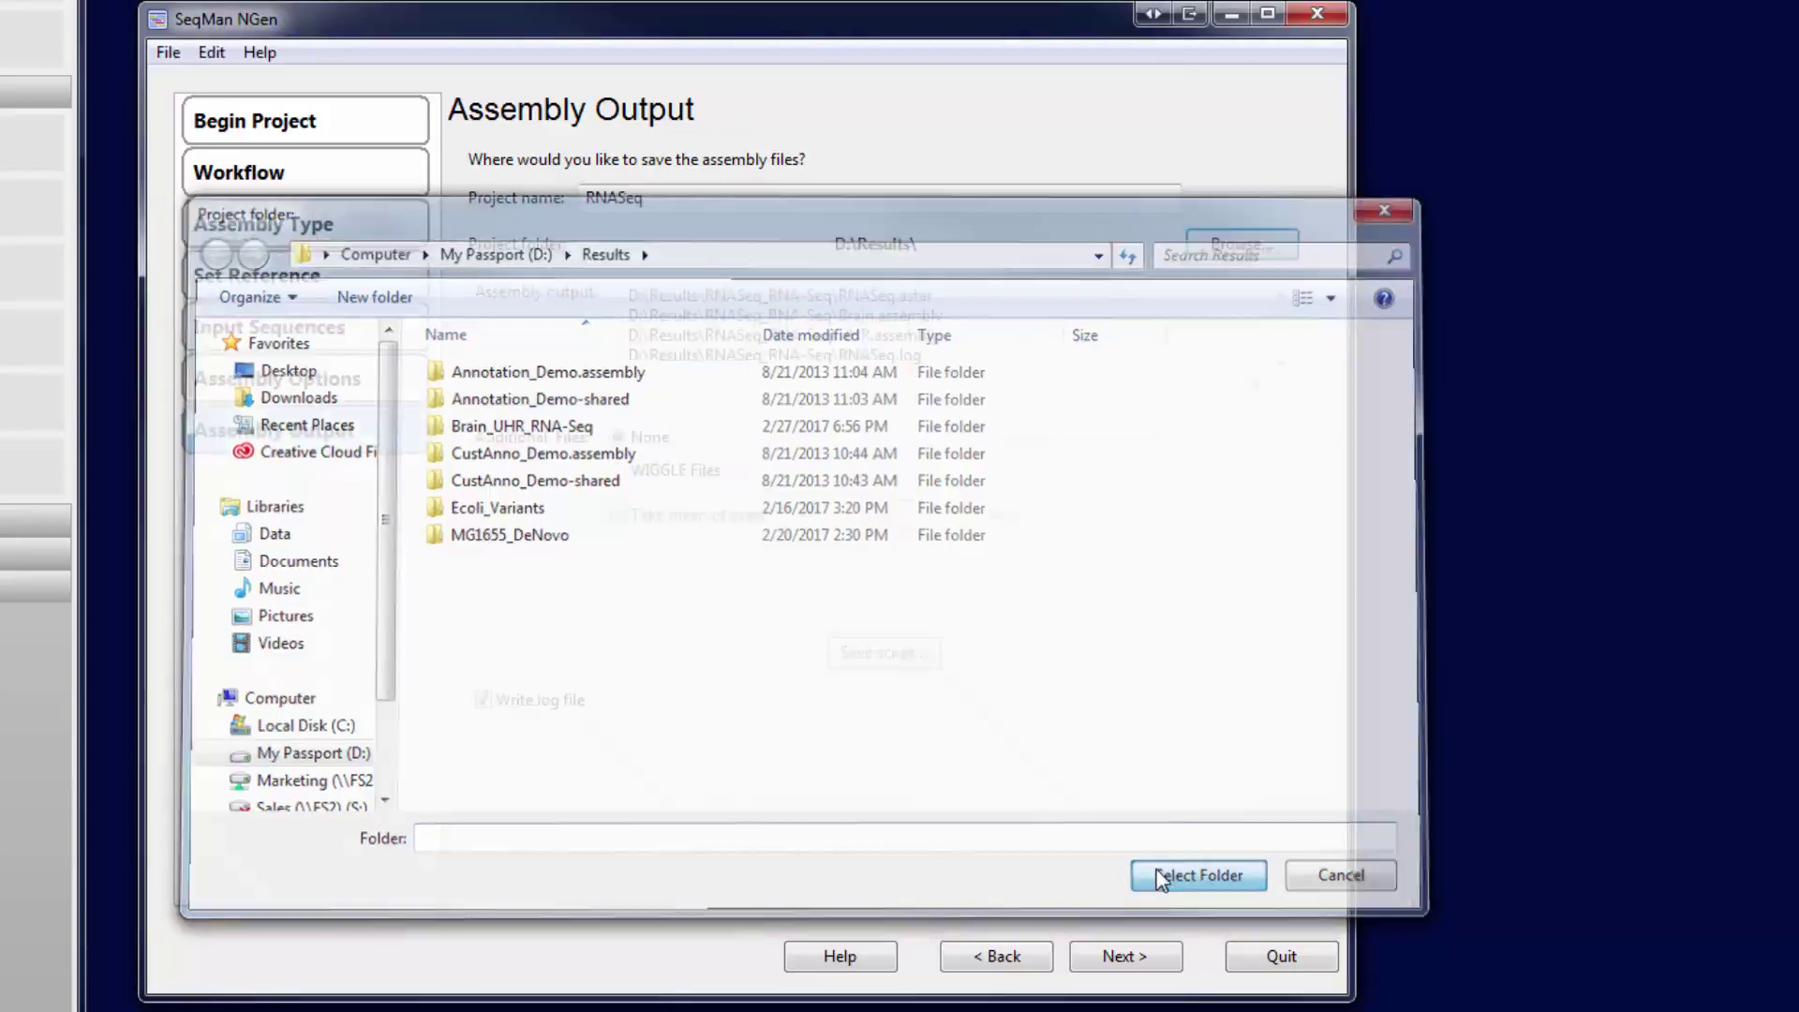
pyautogui.click(1143, 964)
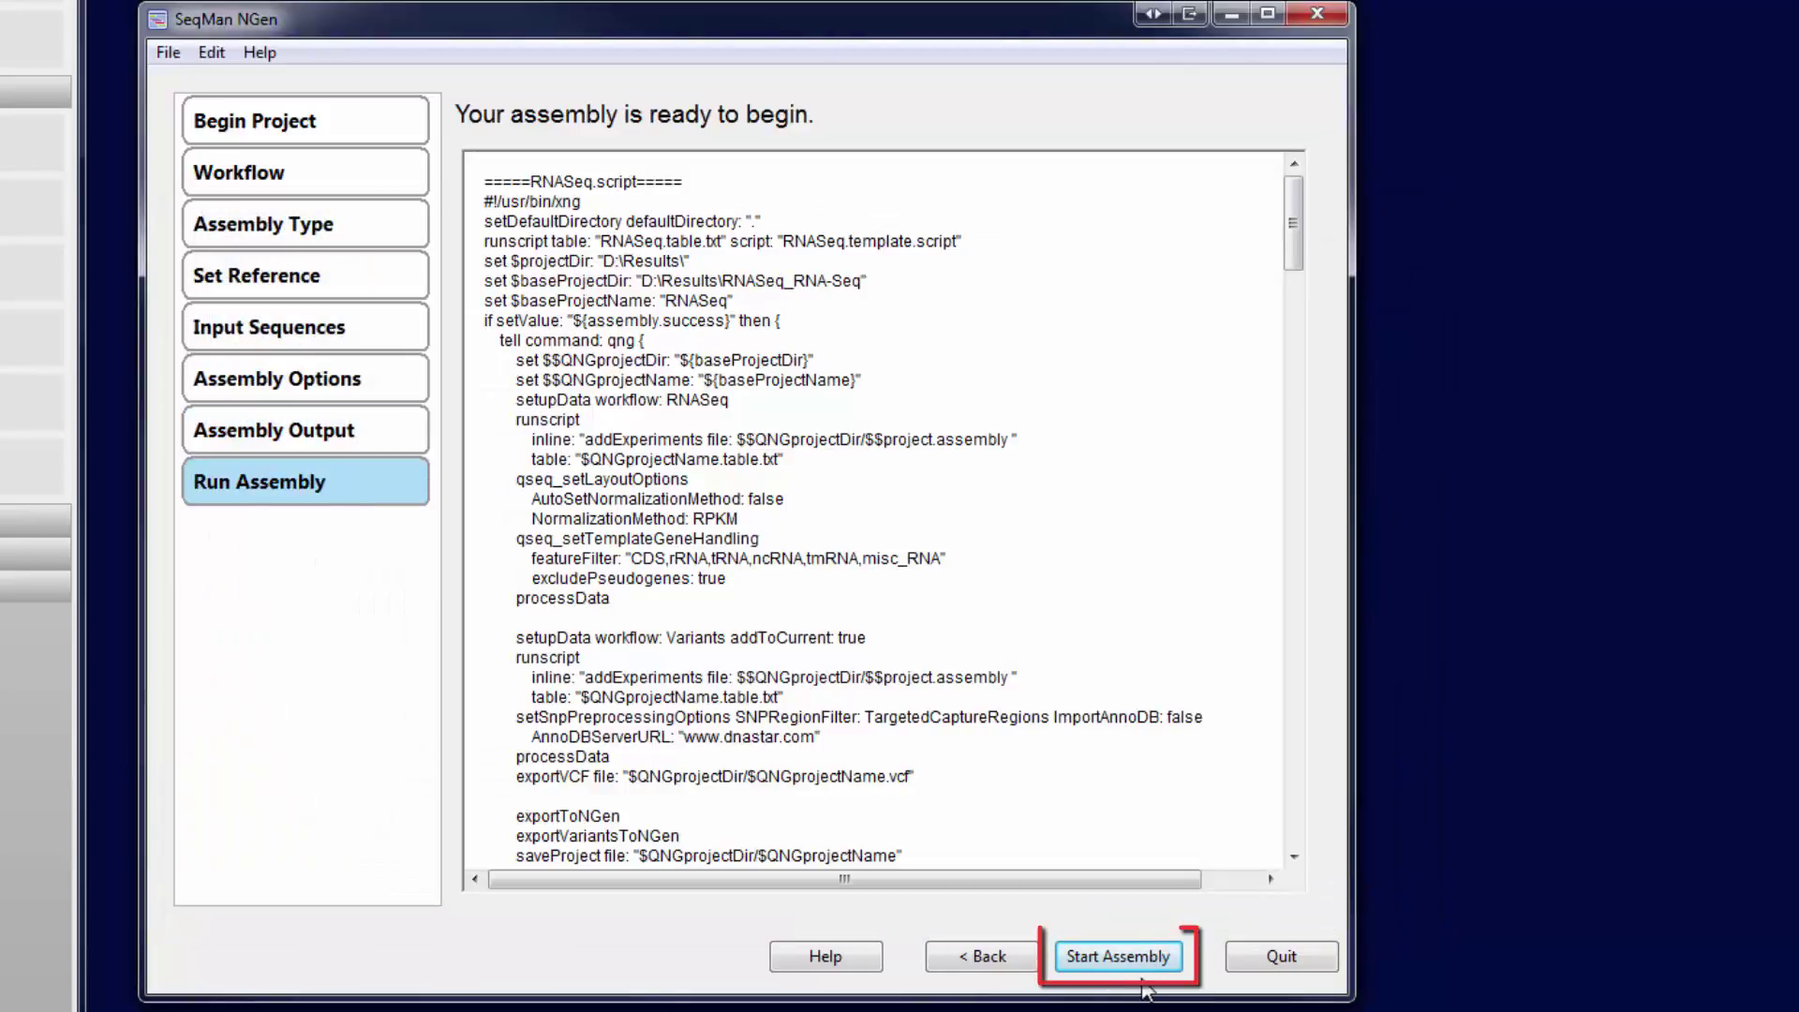
pyautogui.click(1141, 970)
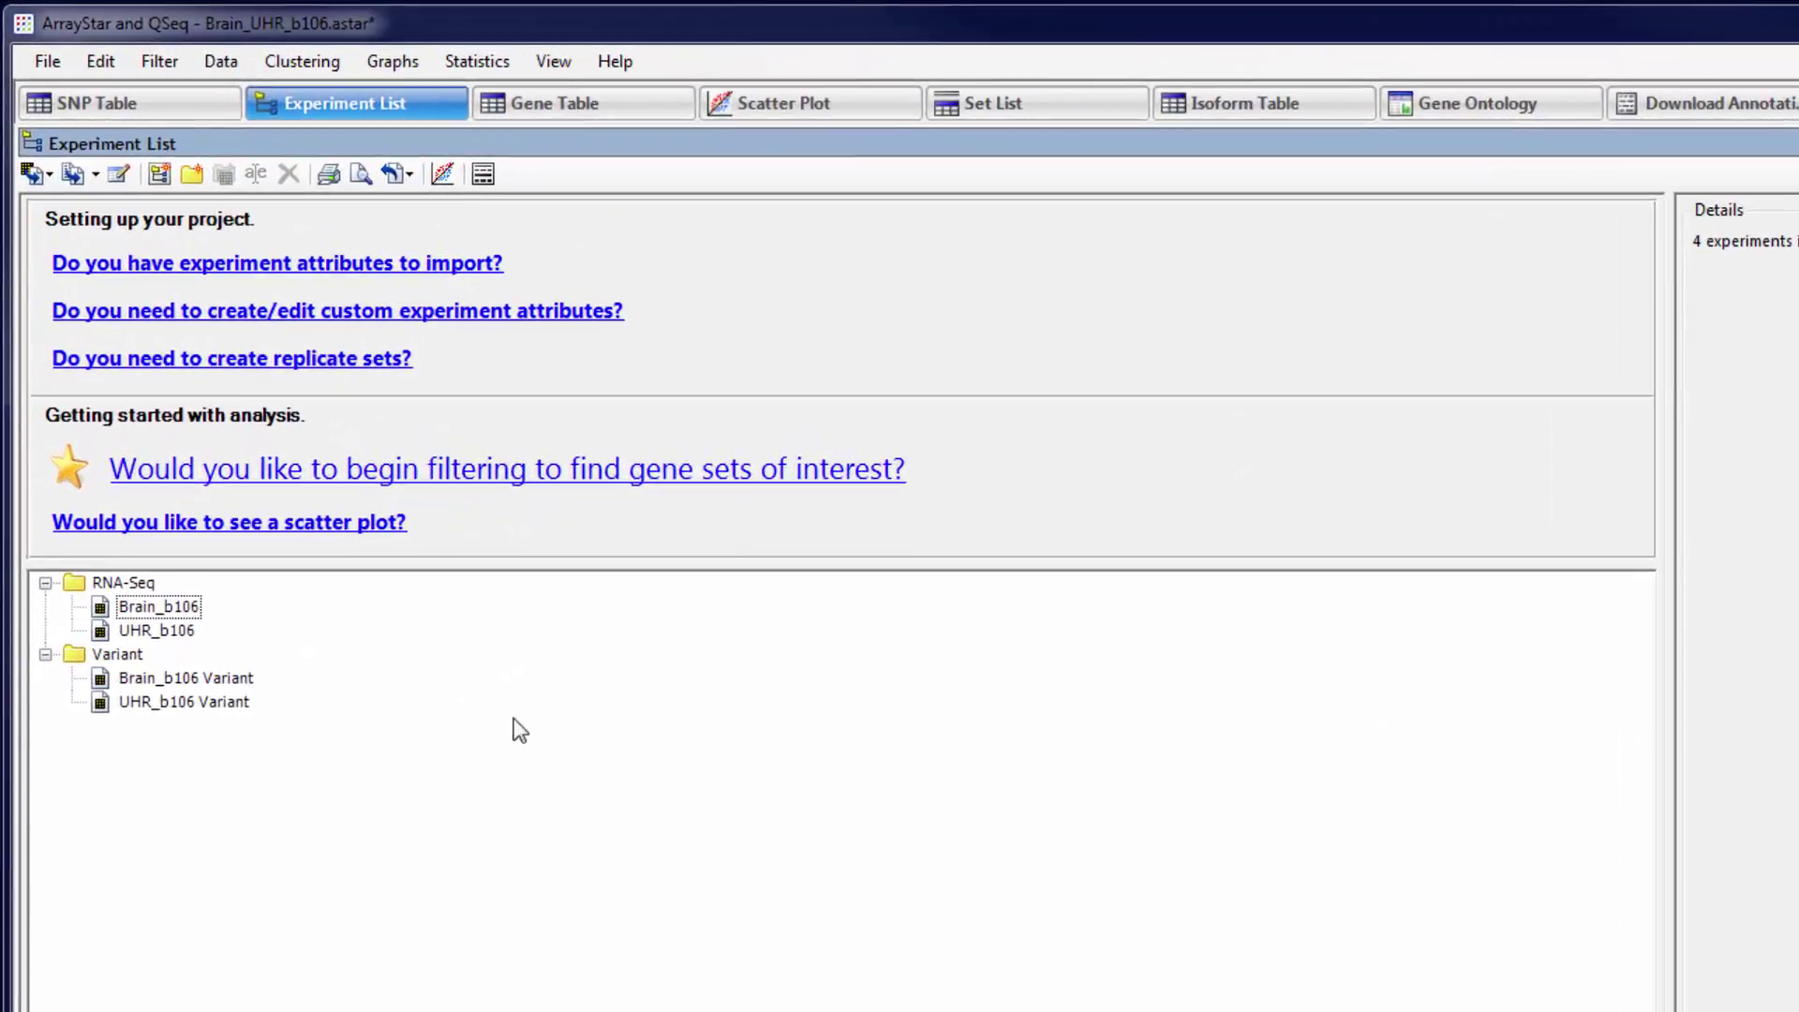
# Browse the Gene and Isoform tables, ending on the SNP Table of 1,230,725 variants
pyautogui.click(558, 113)
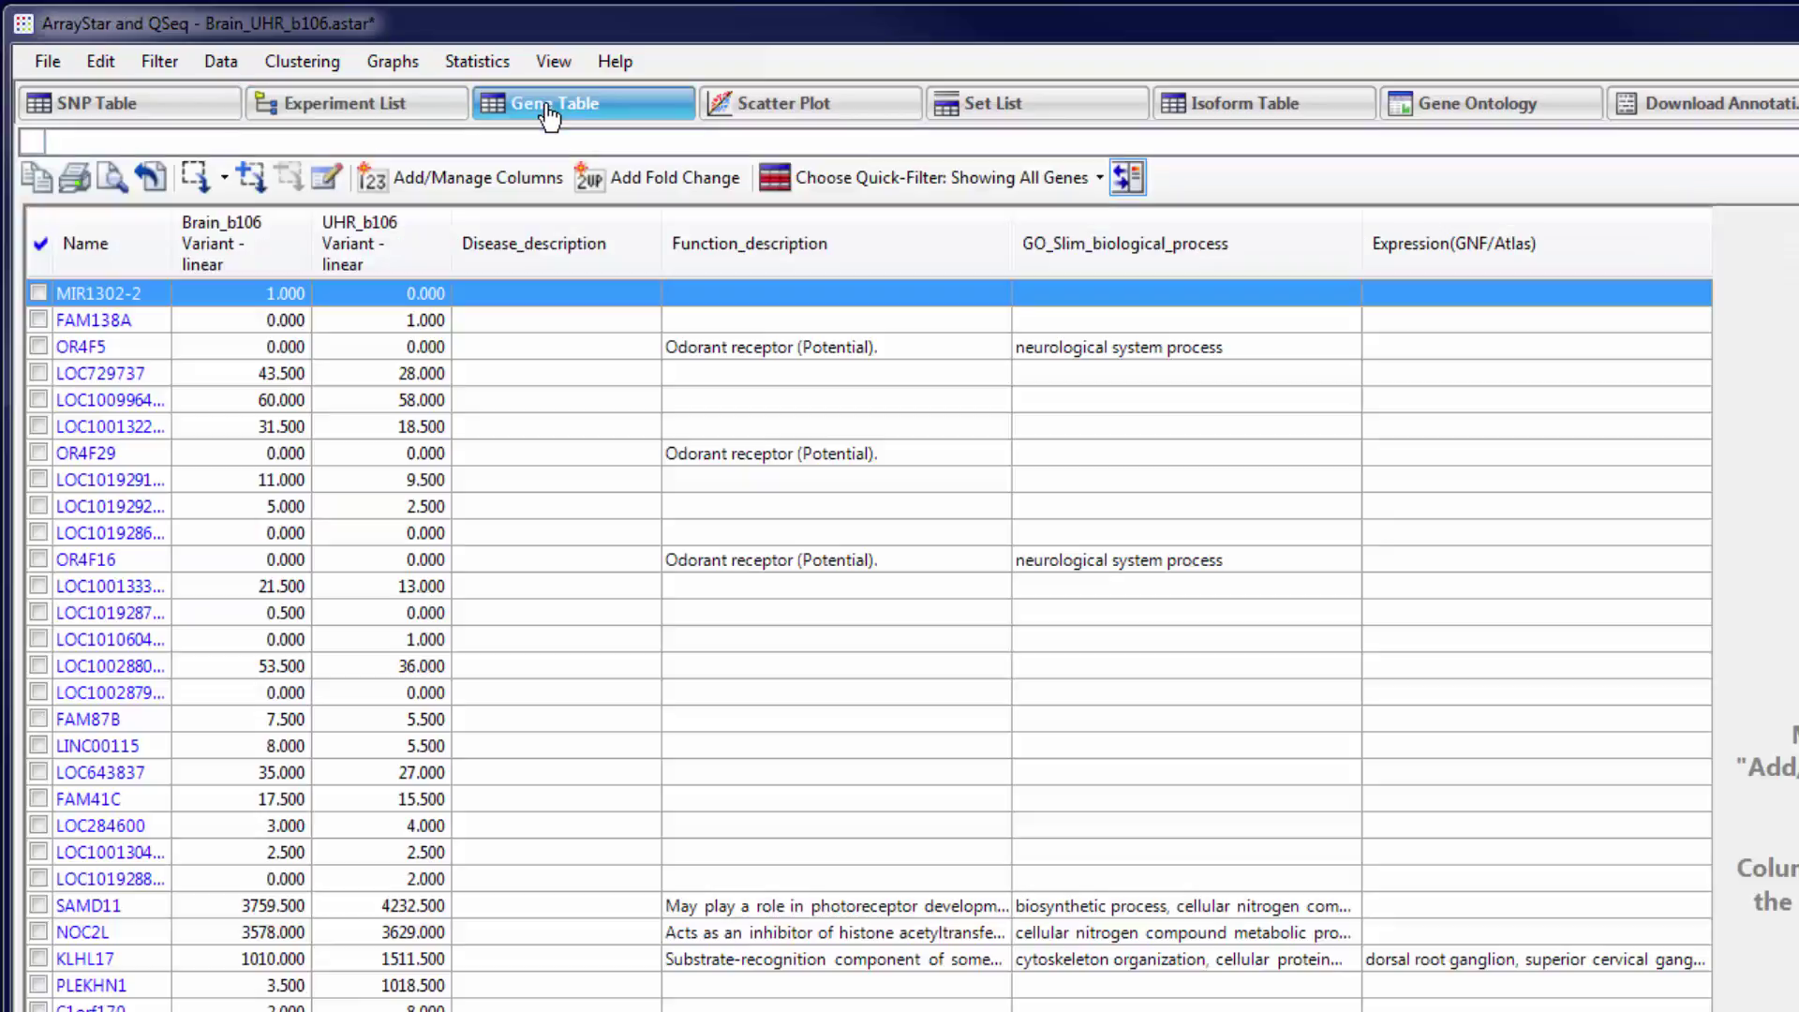
pyautogui.click(1223, 117)
pyautogui.click(141, 112)
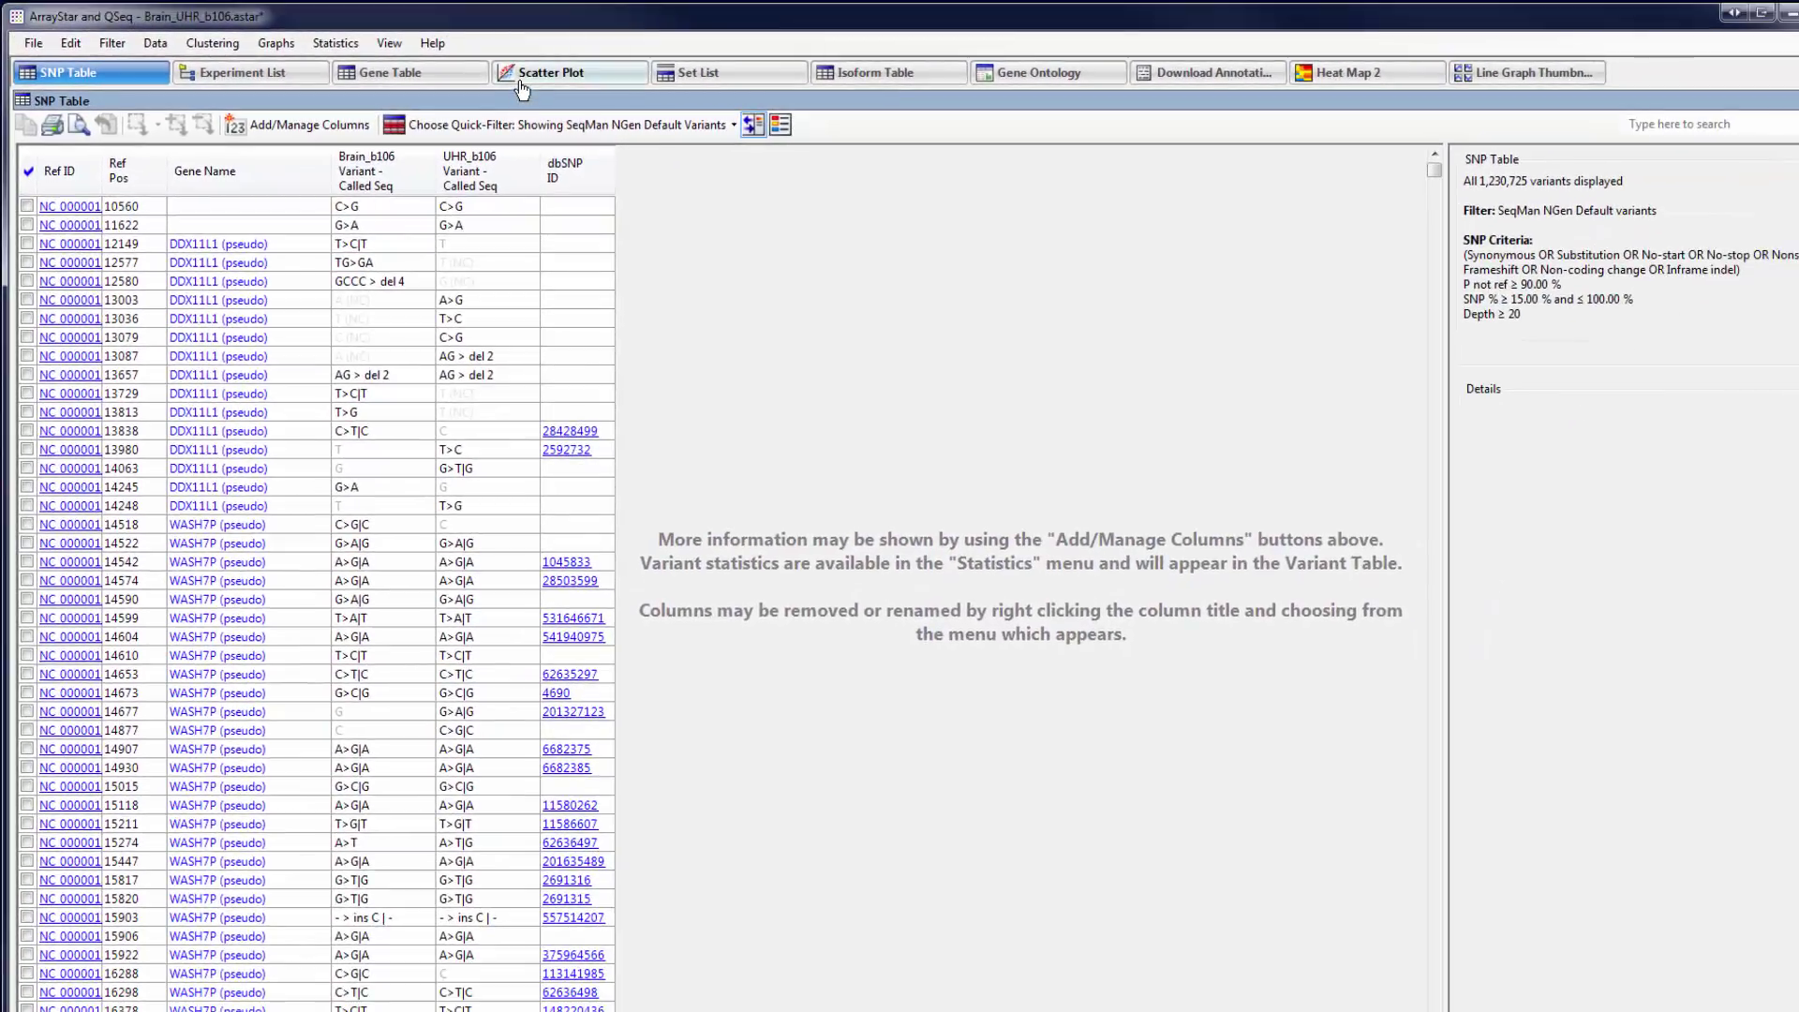
# Check Heat Map 2 and Line Graph Thumbnails, then return to the Brain_b106 vs UHR_b106 scatter plot
pyautogui.click(521, 82)
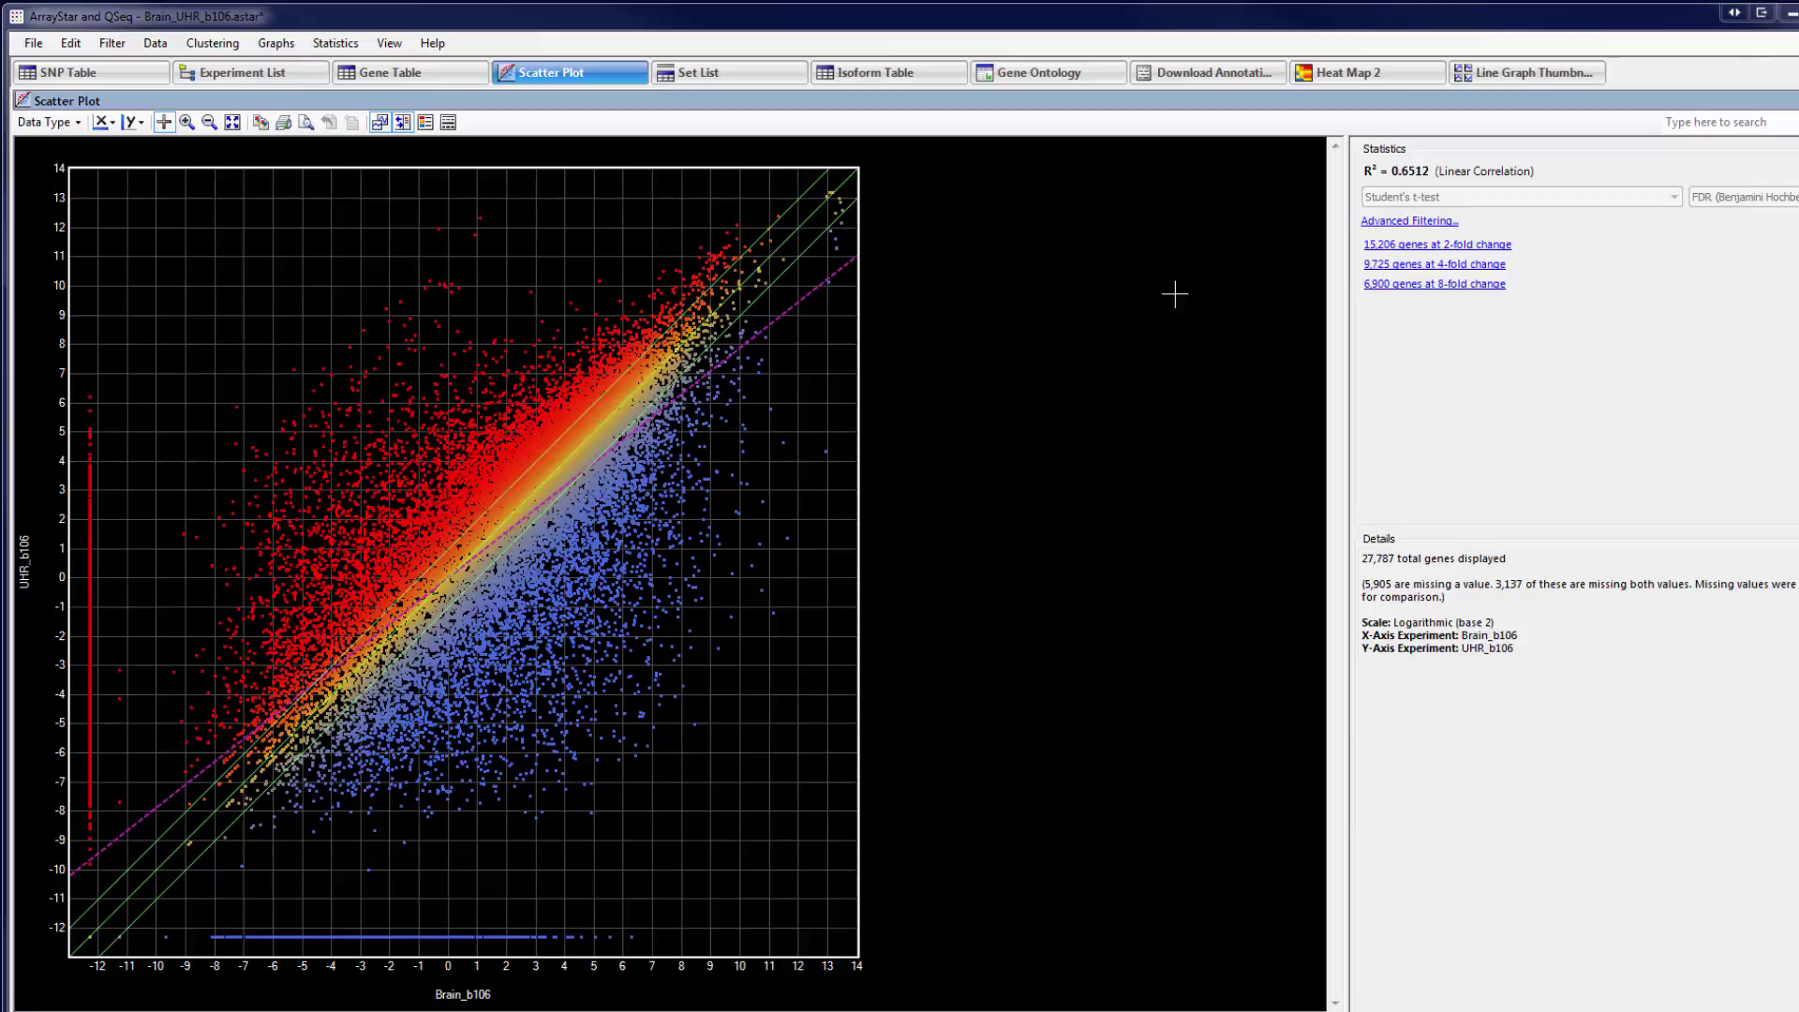
pyautogui.click(1324, 77)
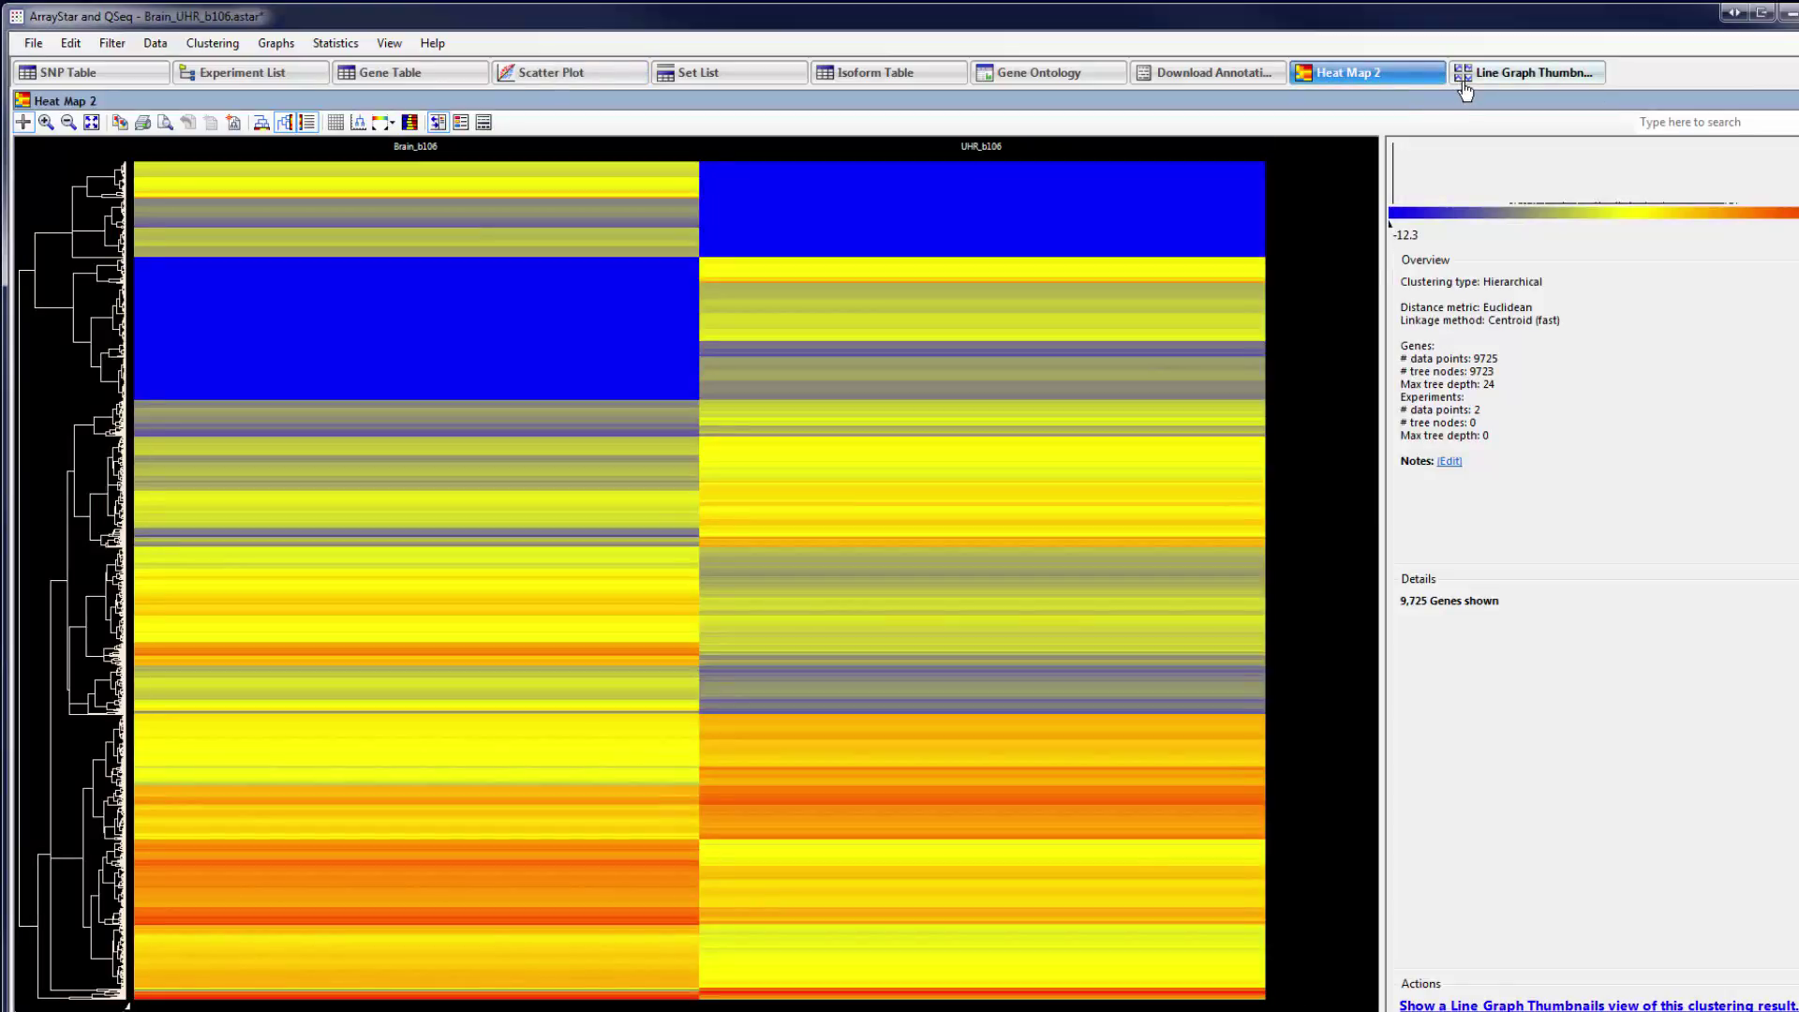
pyautogui.click(1466, 87)
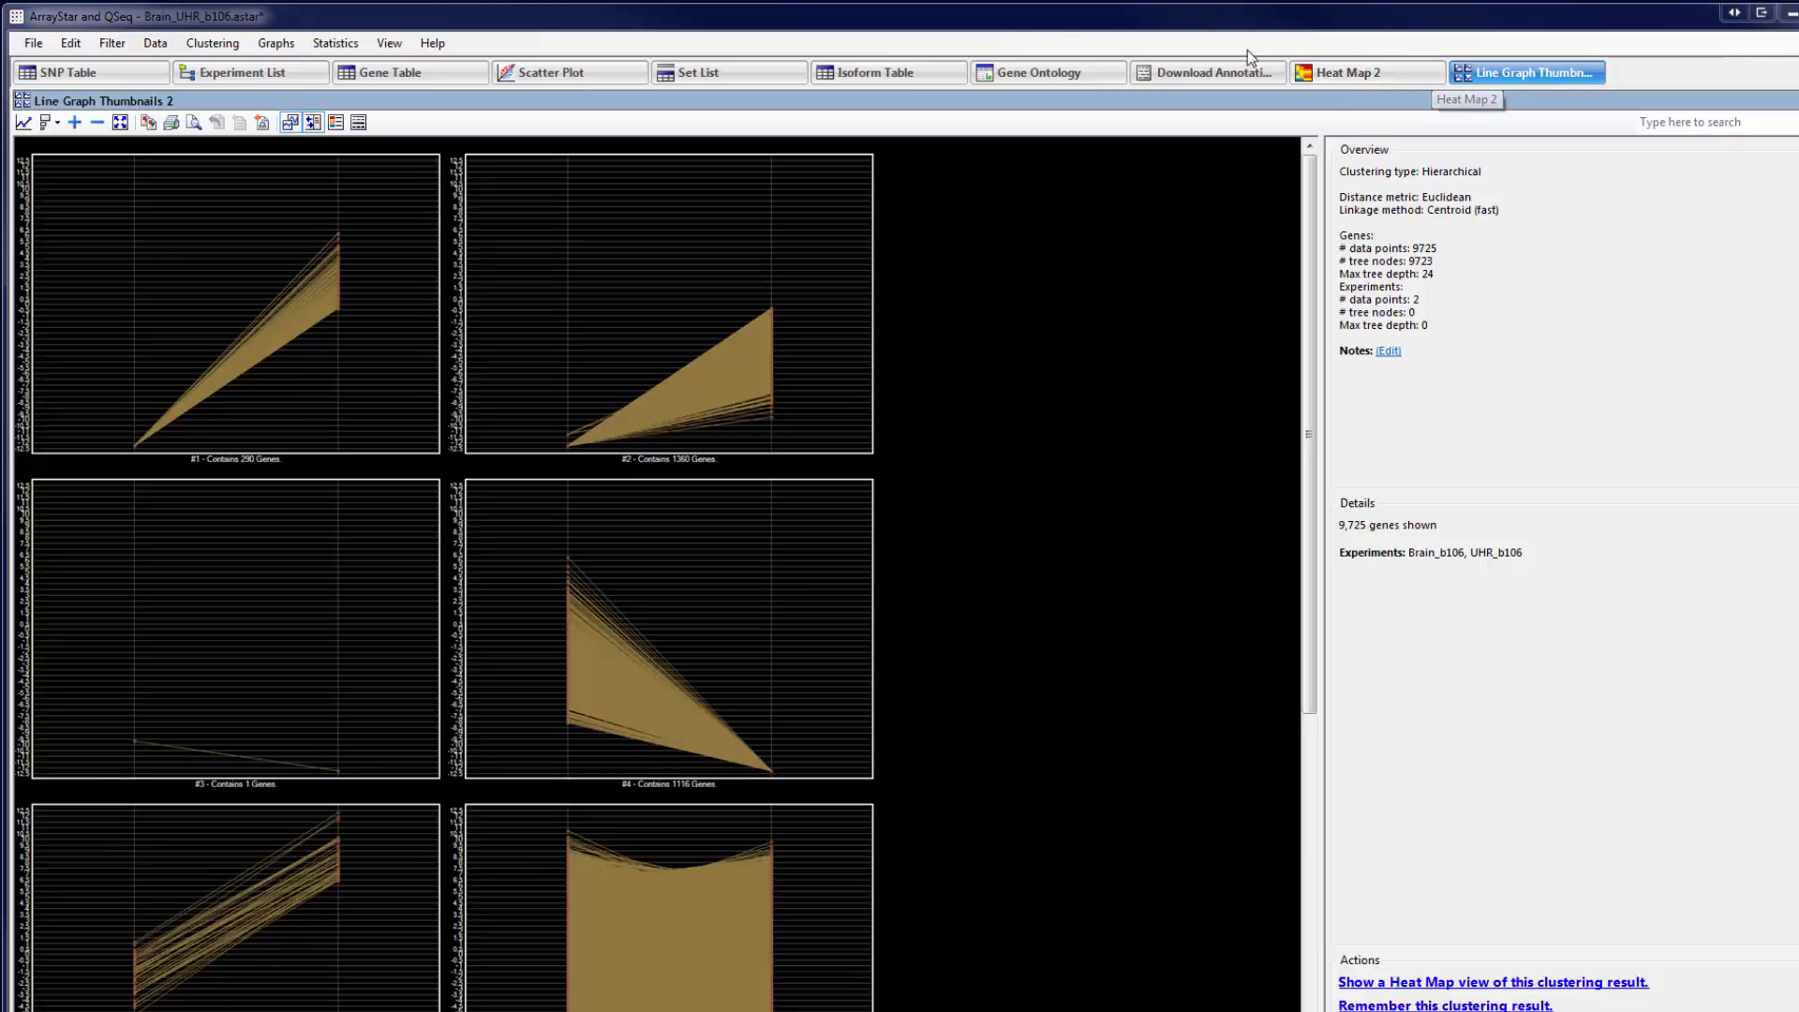
pyautogui.click(572, 75)
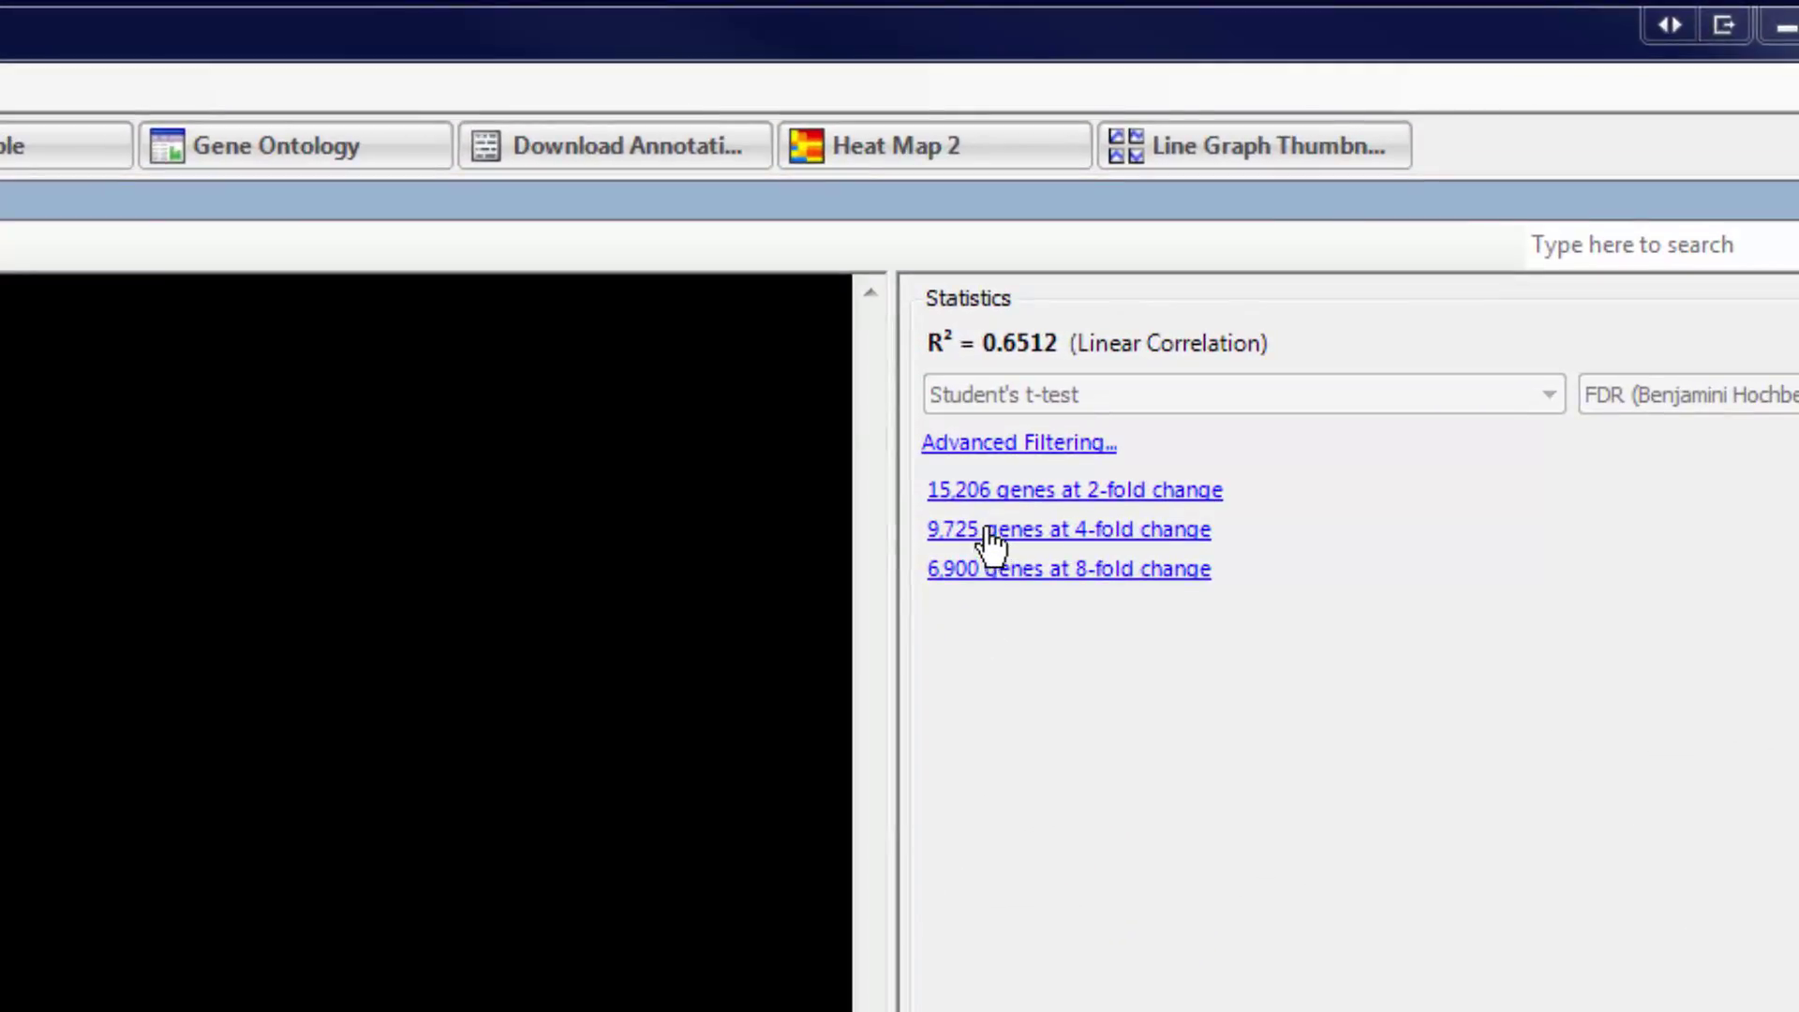
# Filter the 9,725 4-fold genes to signal ≥ 10 and save 44 as '4 fold highly expressed'
pyautogui.click(989, 530)
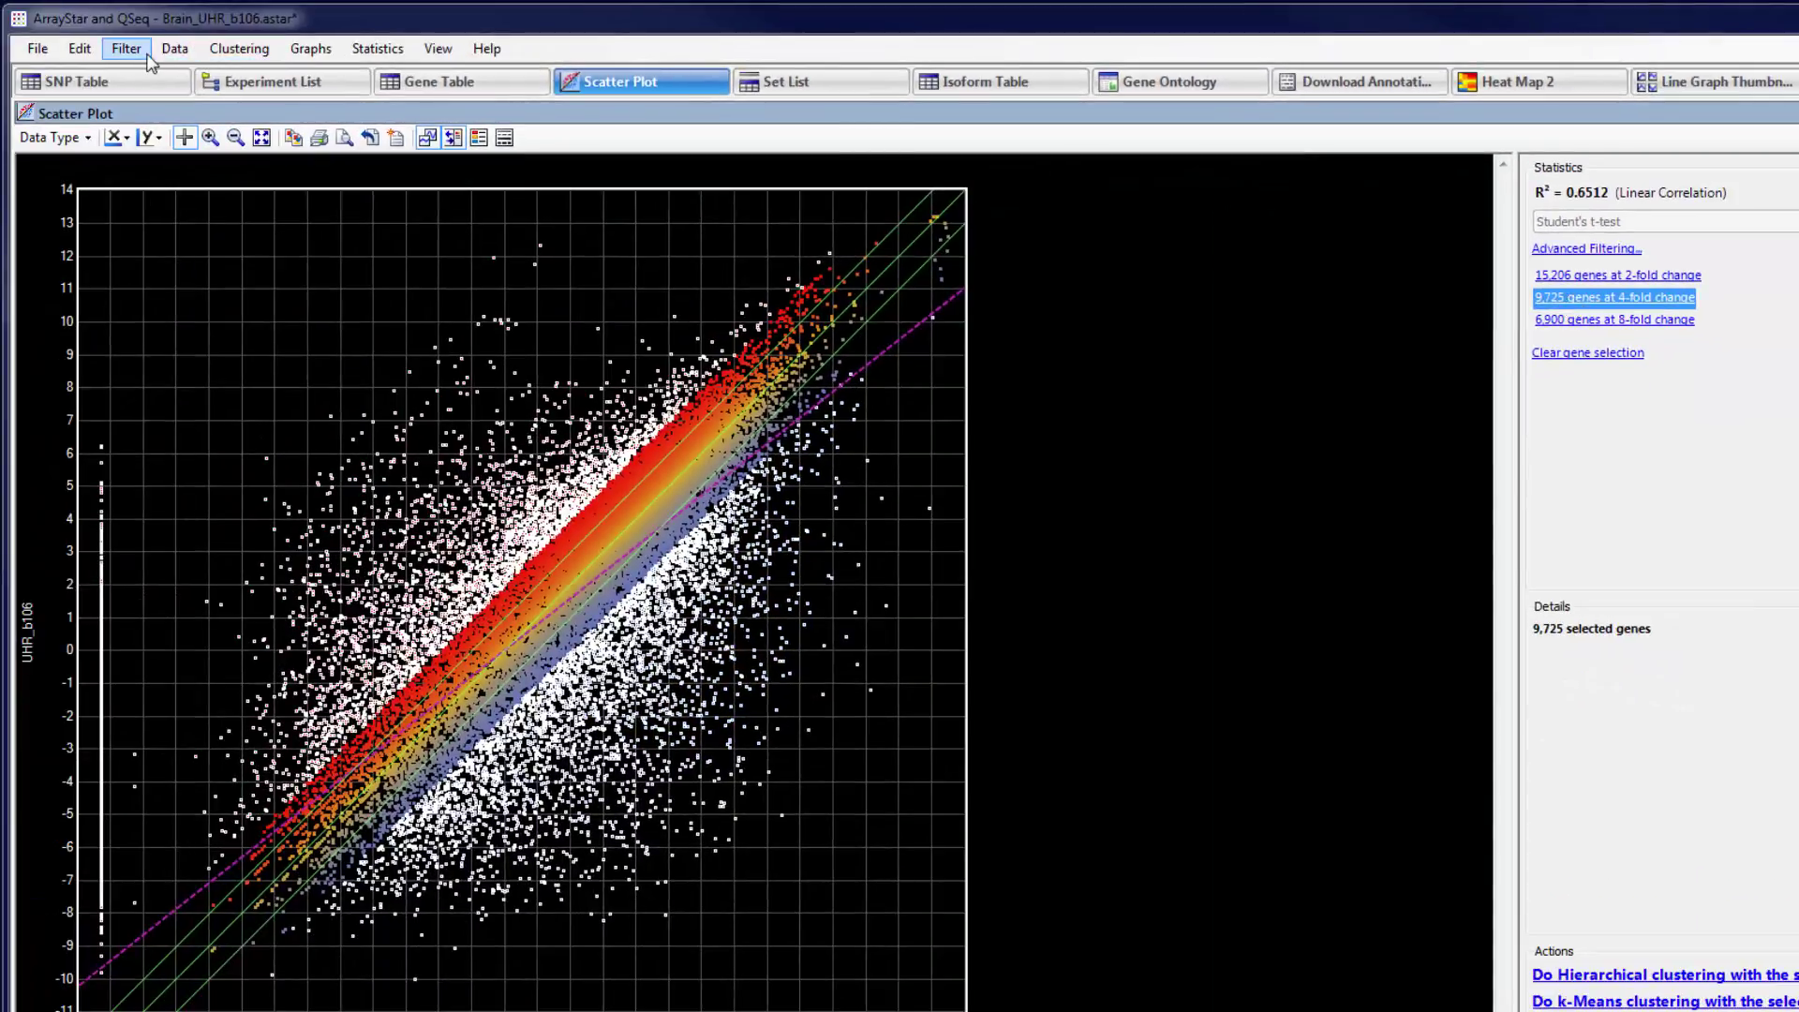
pyautogui.click(131, 49)
pyautogui.click(155, 73)
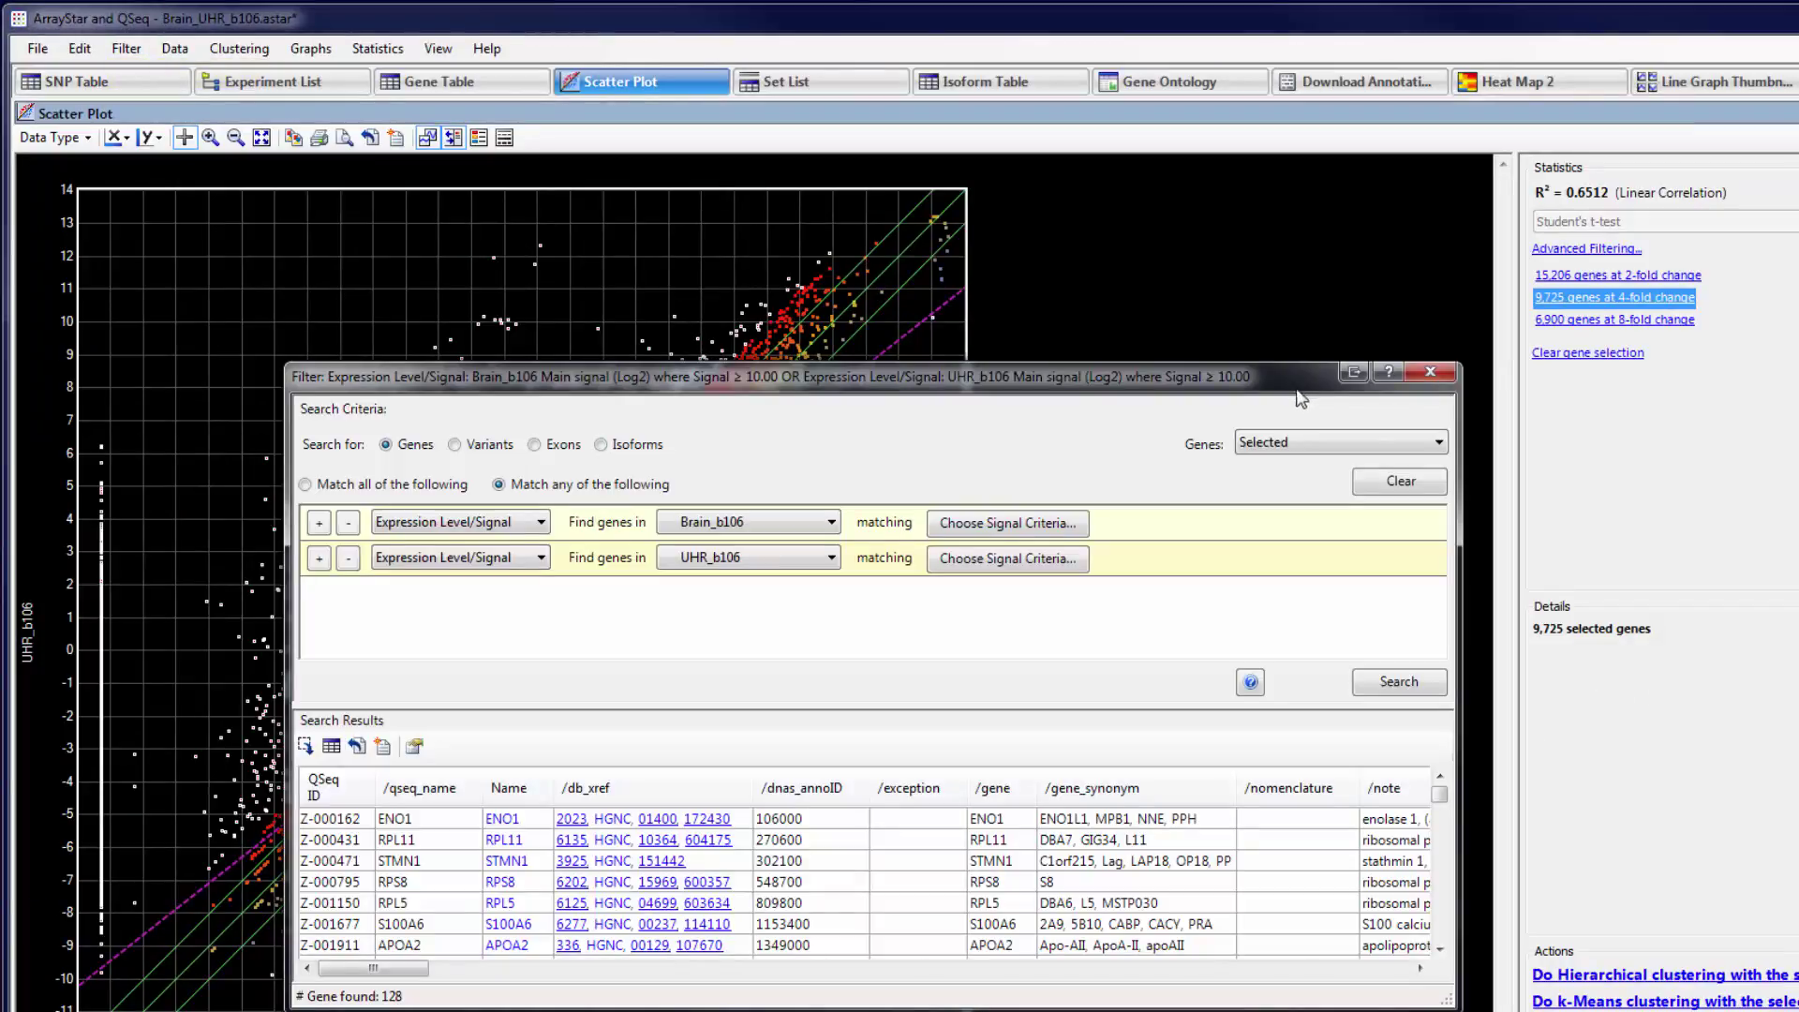
pyautogui.click(1050, 526)
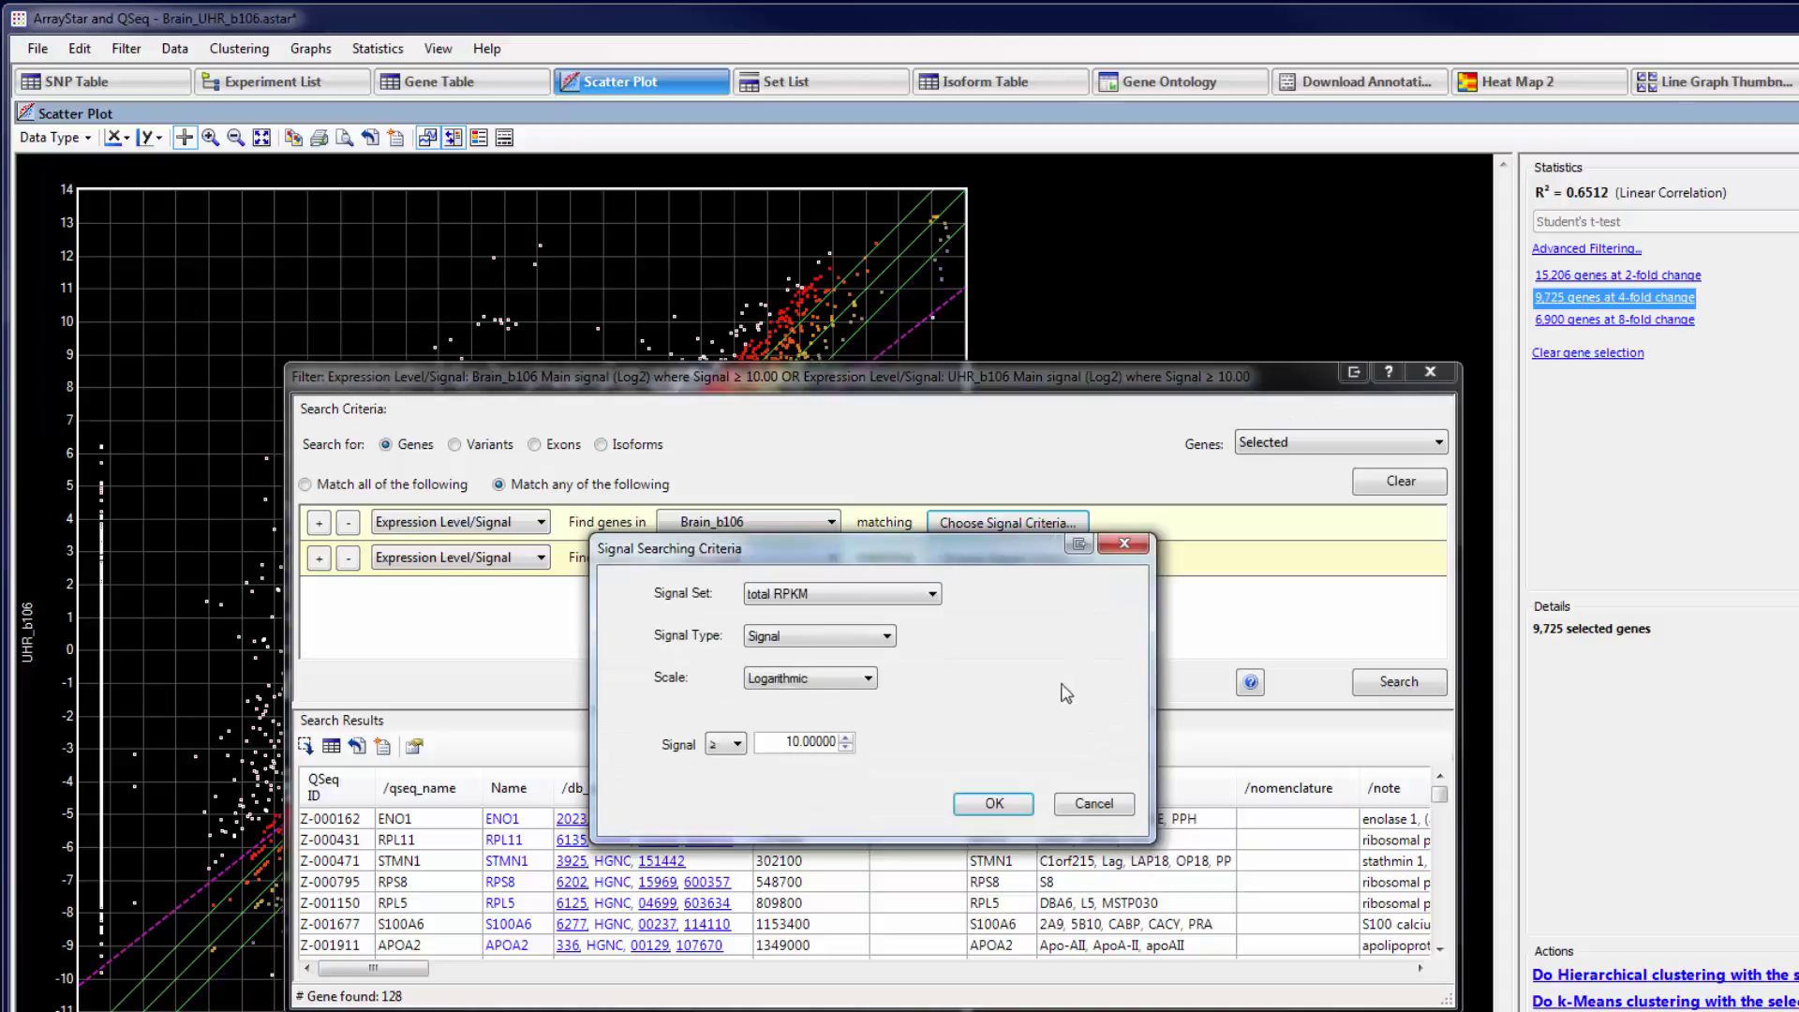
pyautogui.click(1015, 801)
pyautogui.click(963, 562)
pyautogui.click(1033, 805)
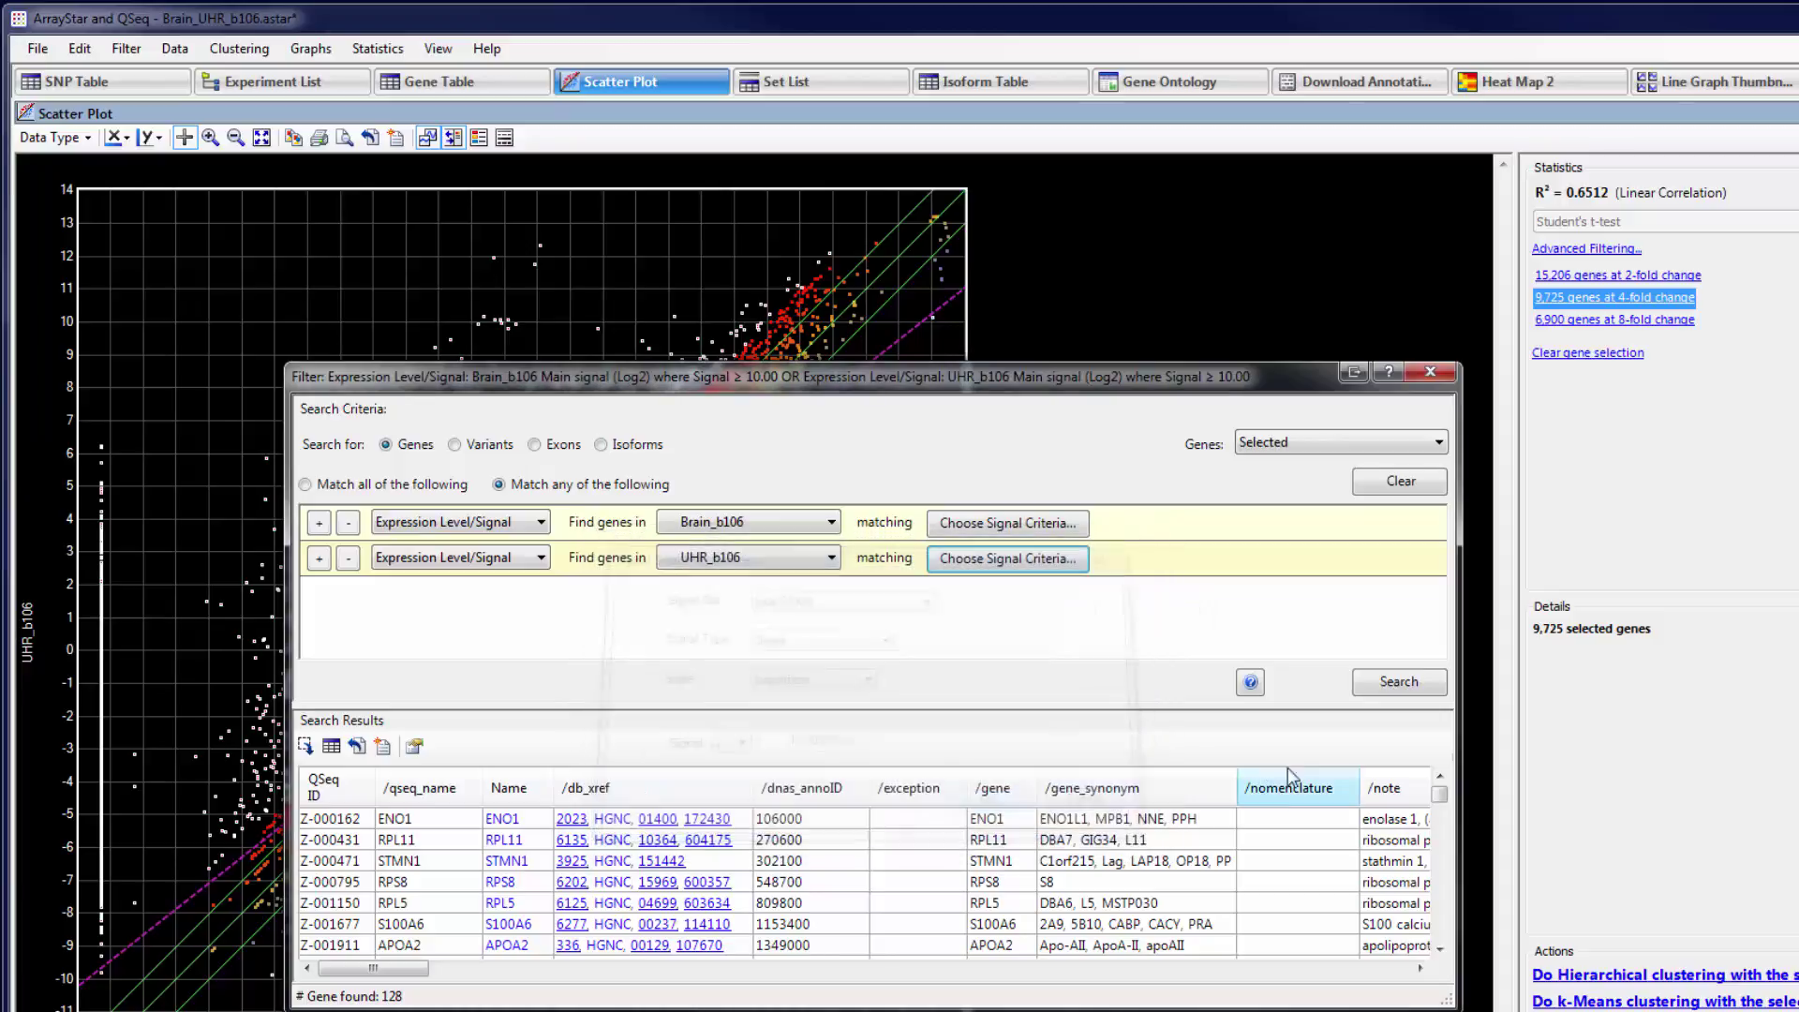
pyautogui.click(1372, 689)
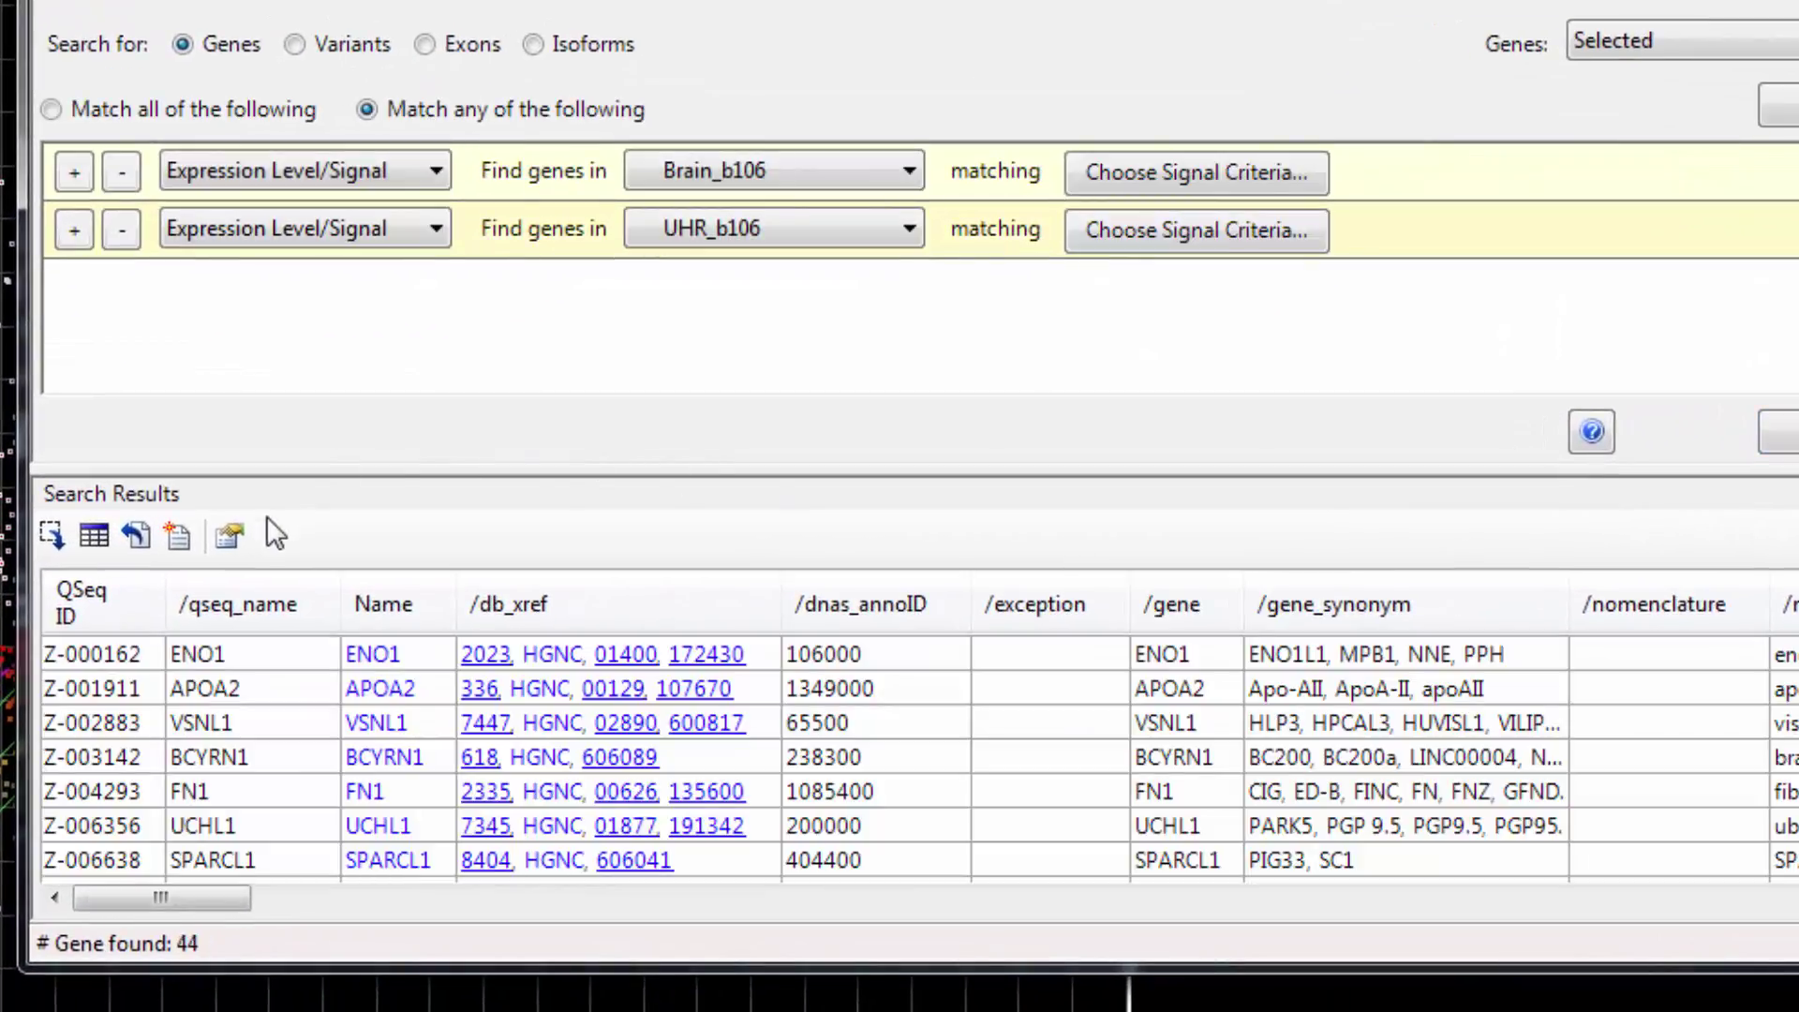
pyautogui.click(188, 524)
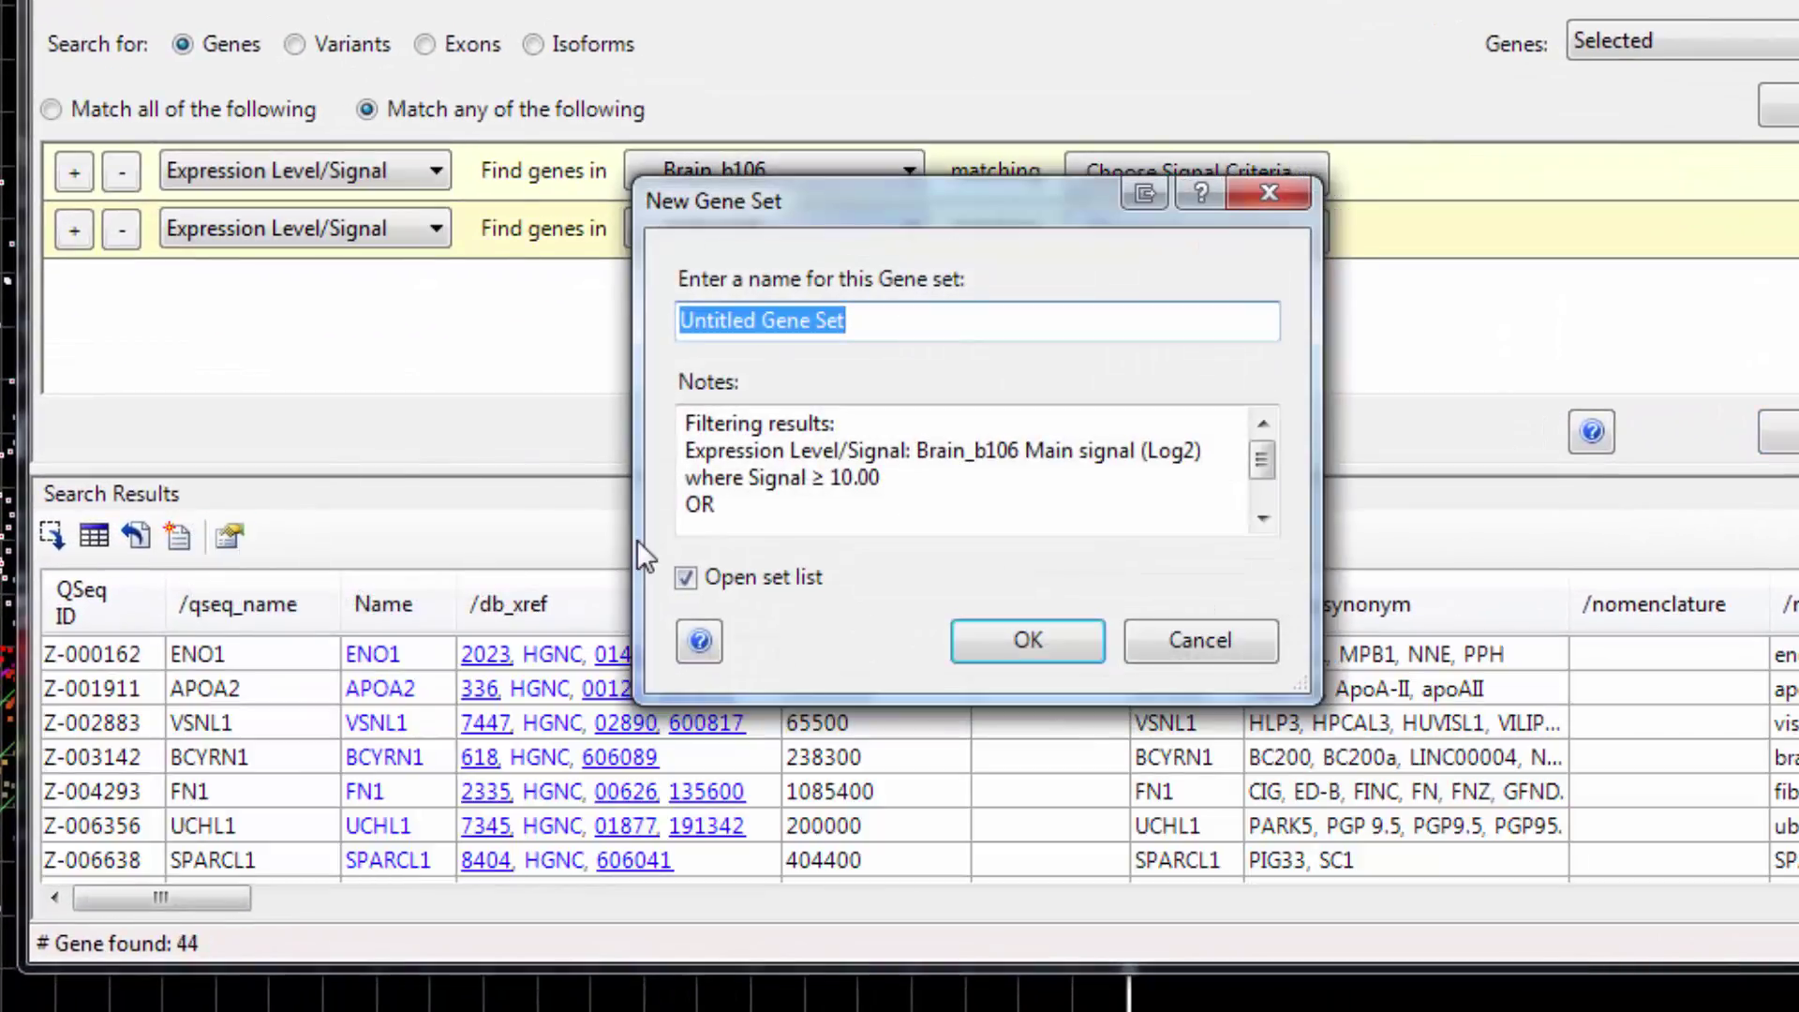
pyautogui.write('4 fold highly expressed')
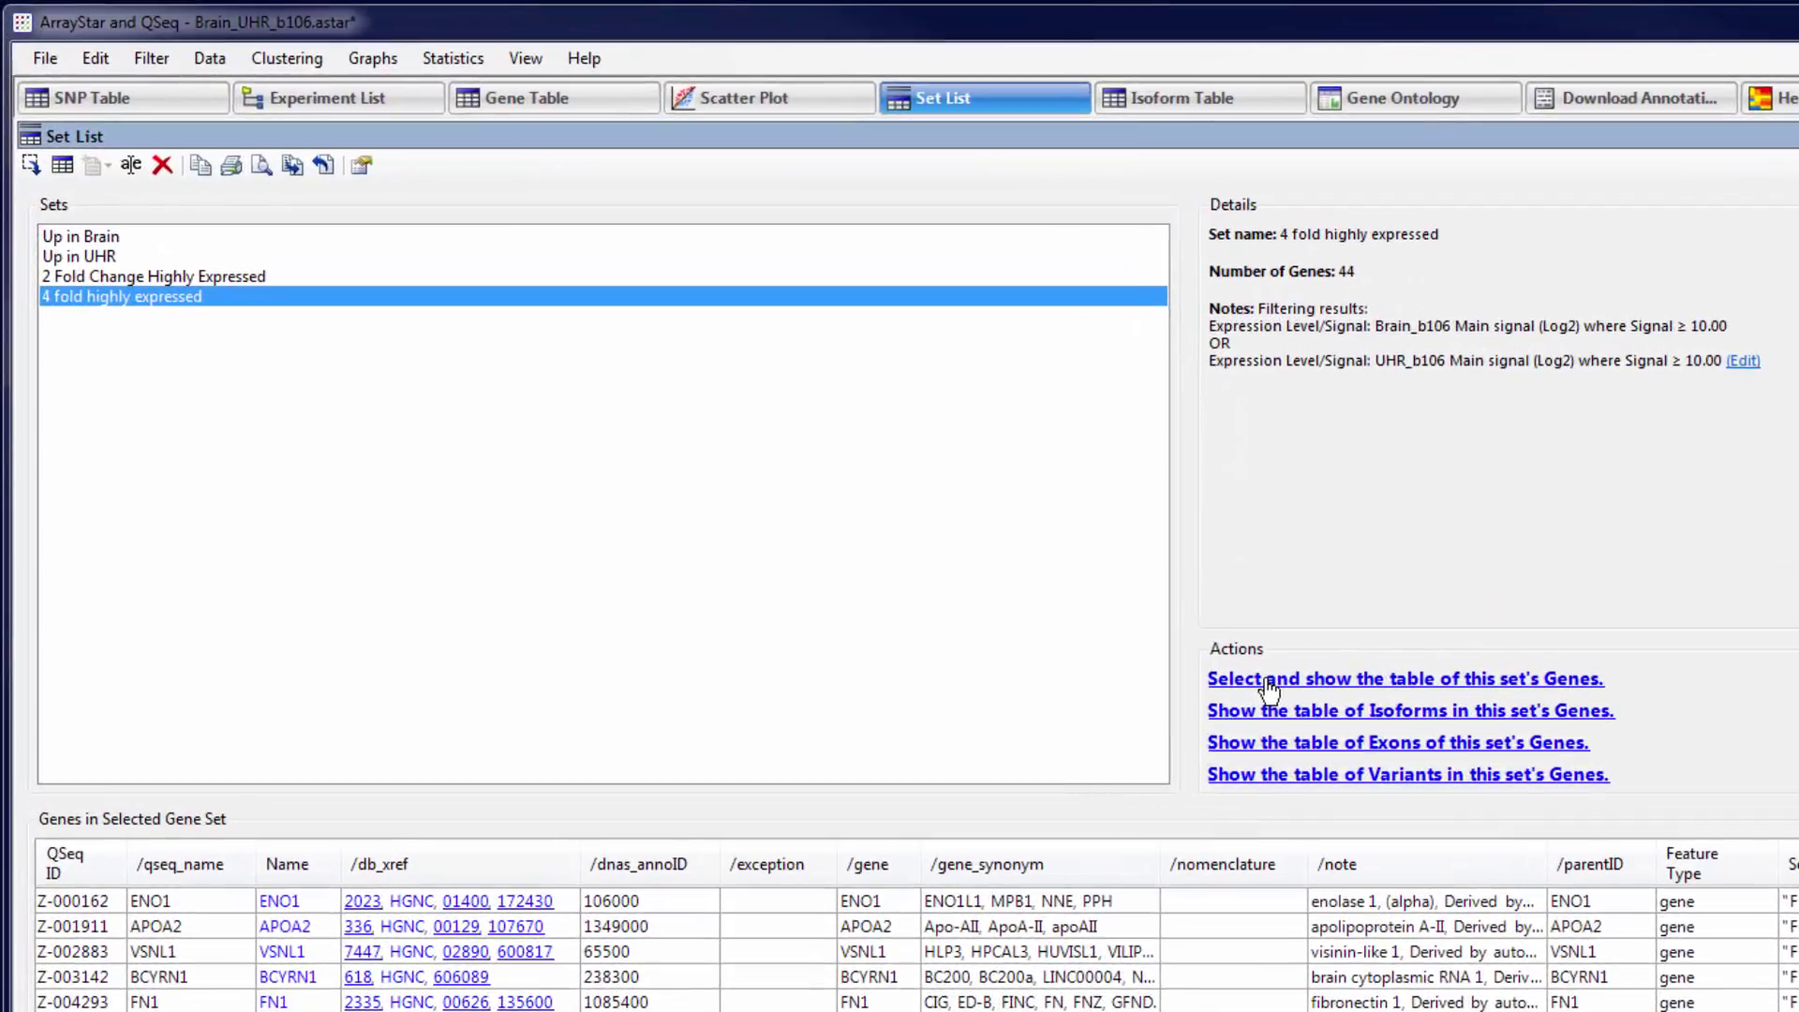
# Send the '4 fold highly expressed' set's genes from its gene table to GenVision Pro
pyautogui.click(1269, 683)
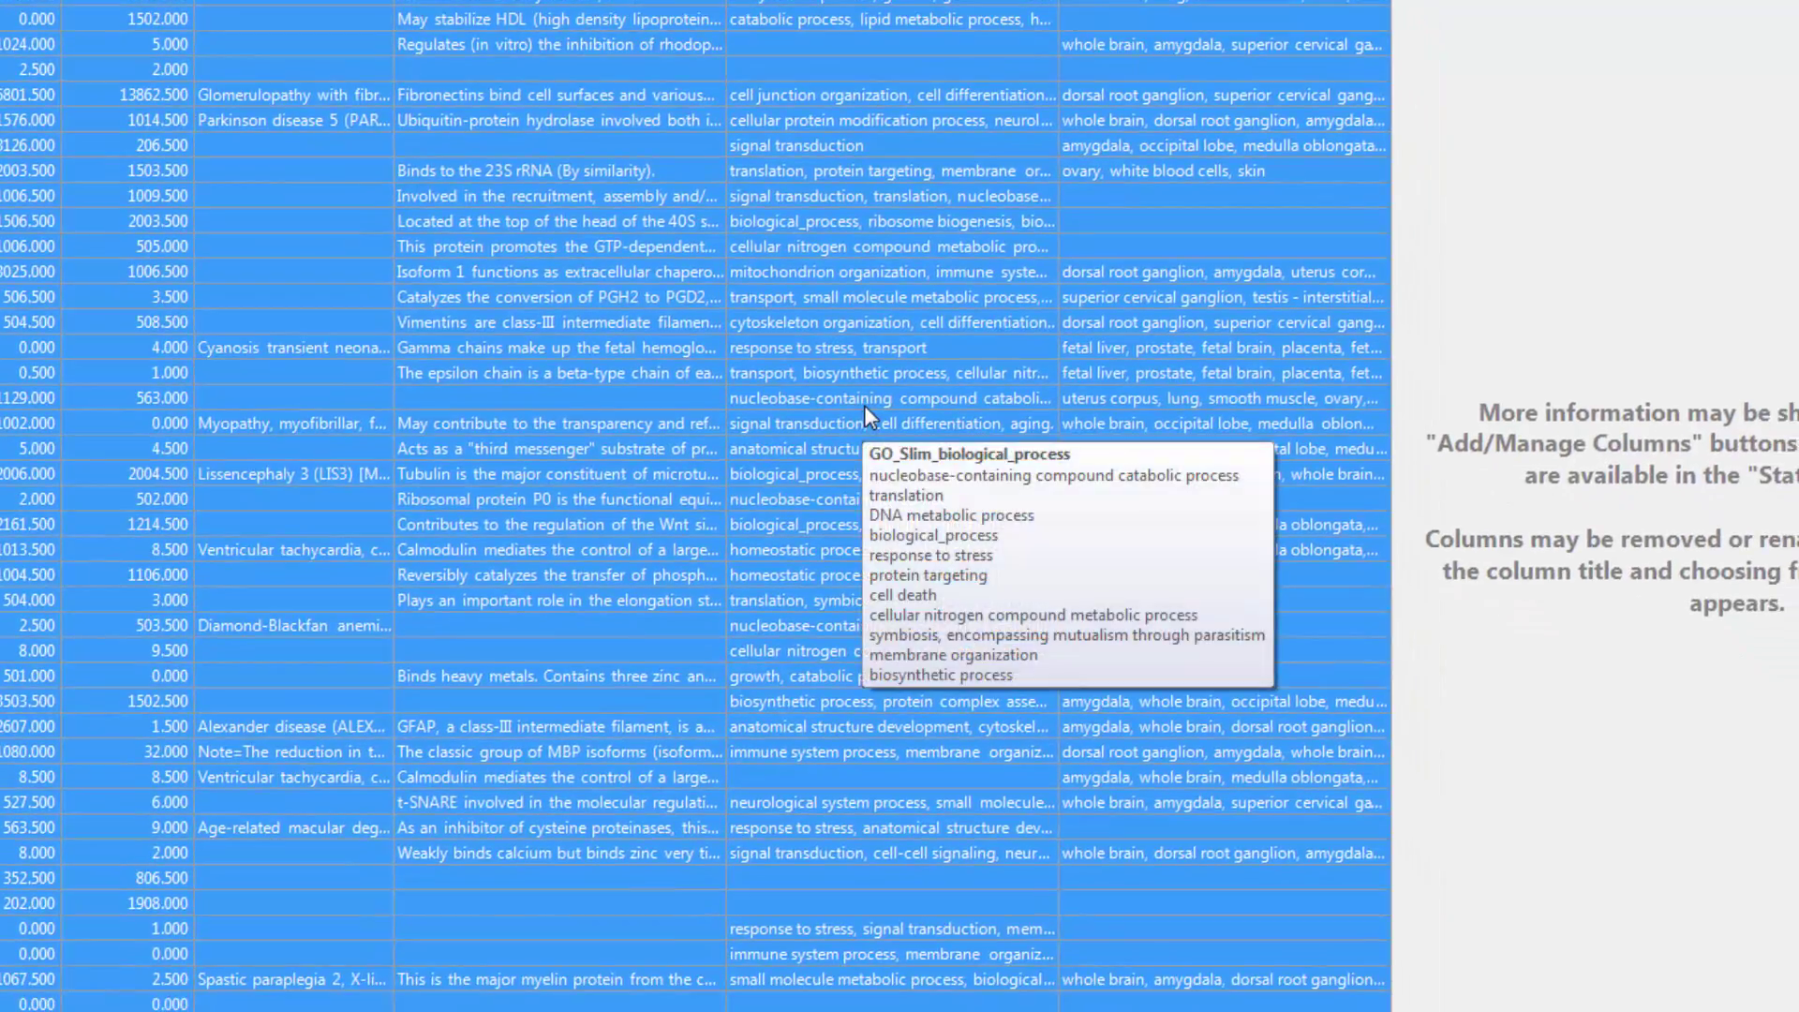
pyautogui.rightClick(863, 405)
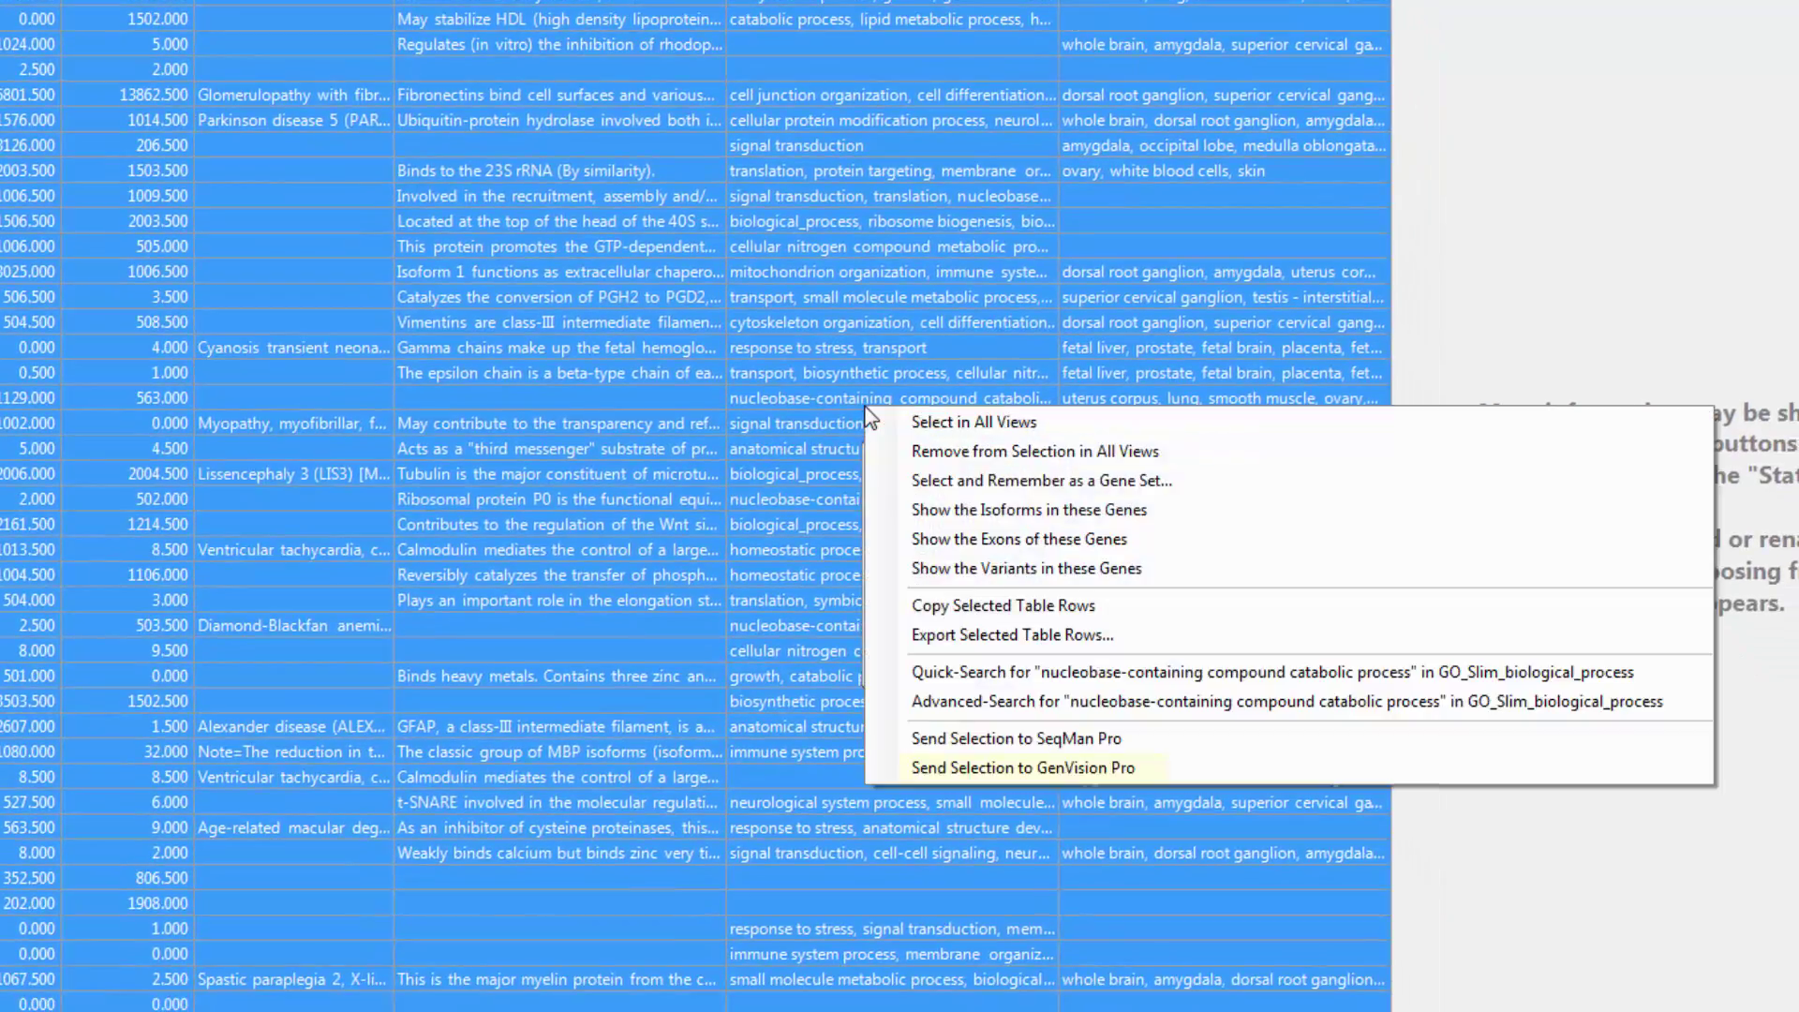
pyautogui.click(999, 769)
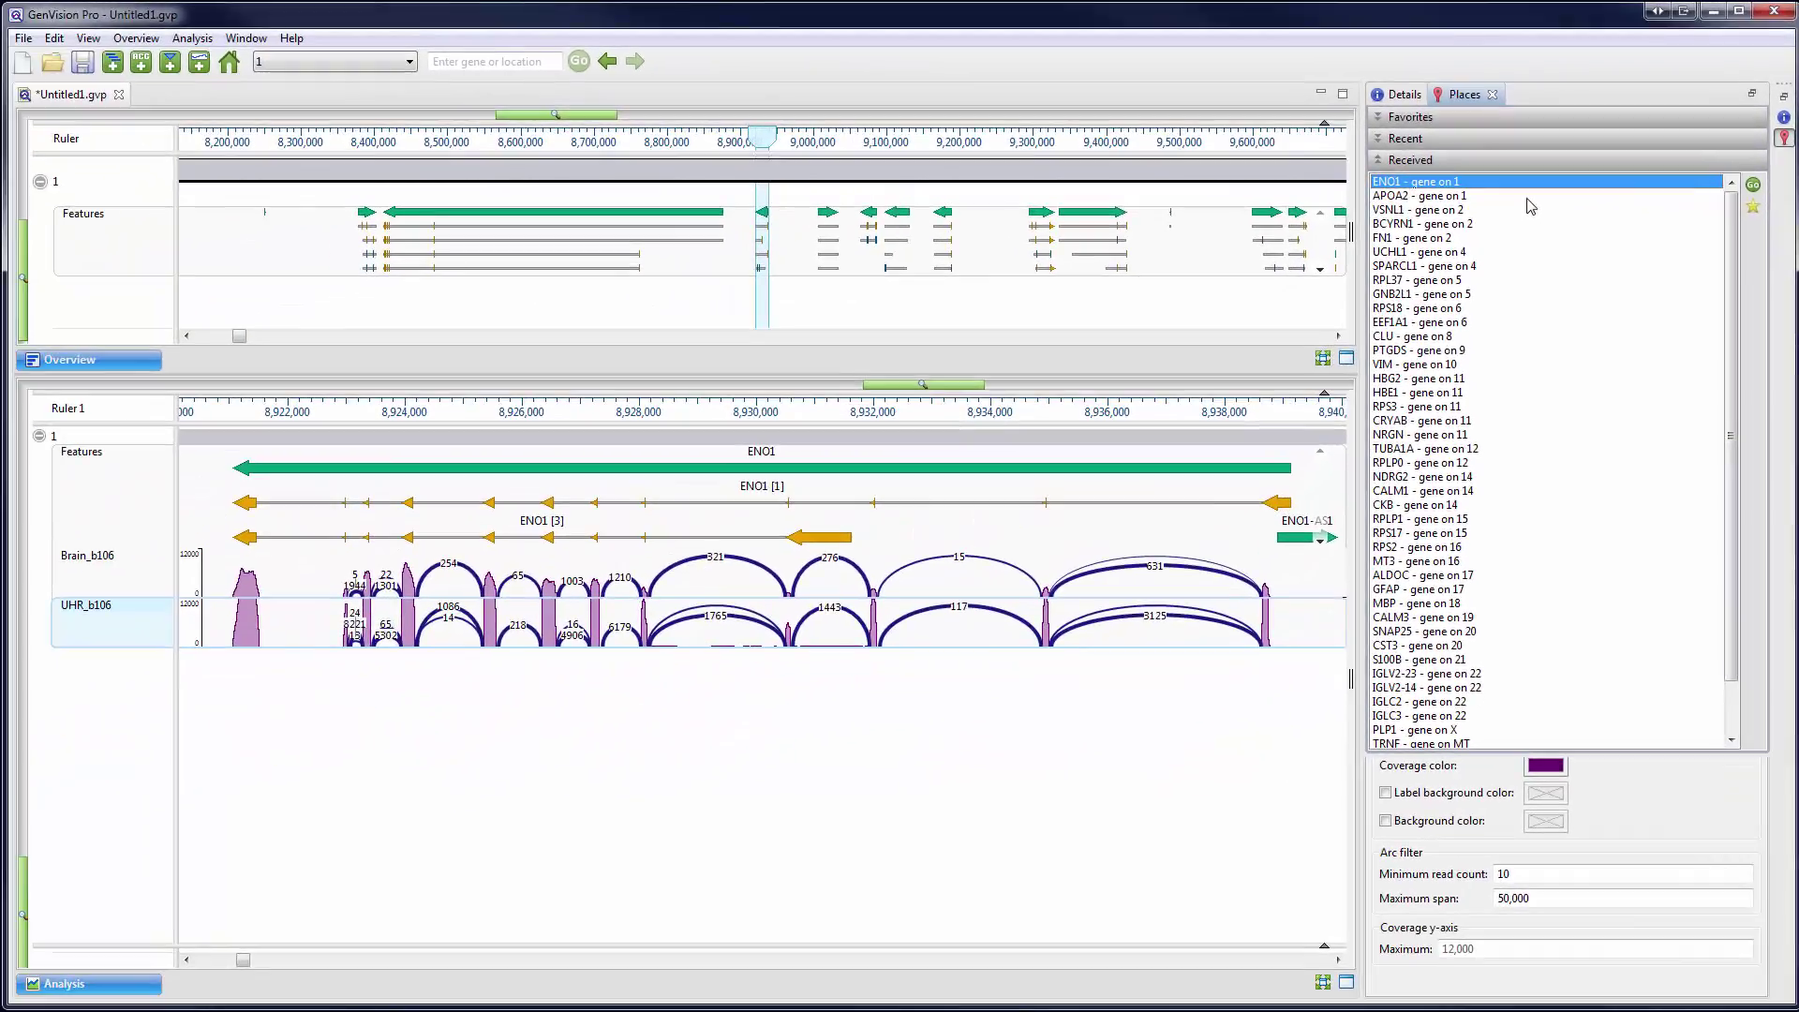
# View APOA2 in GenVision Pro, then send APOA2 from ArrayStar's Gene Table to SeqMan Pro
pyautogui.click(1499, 255)
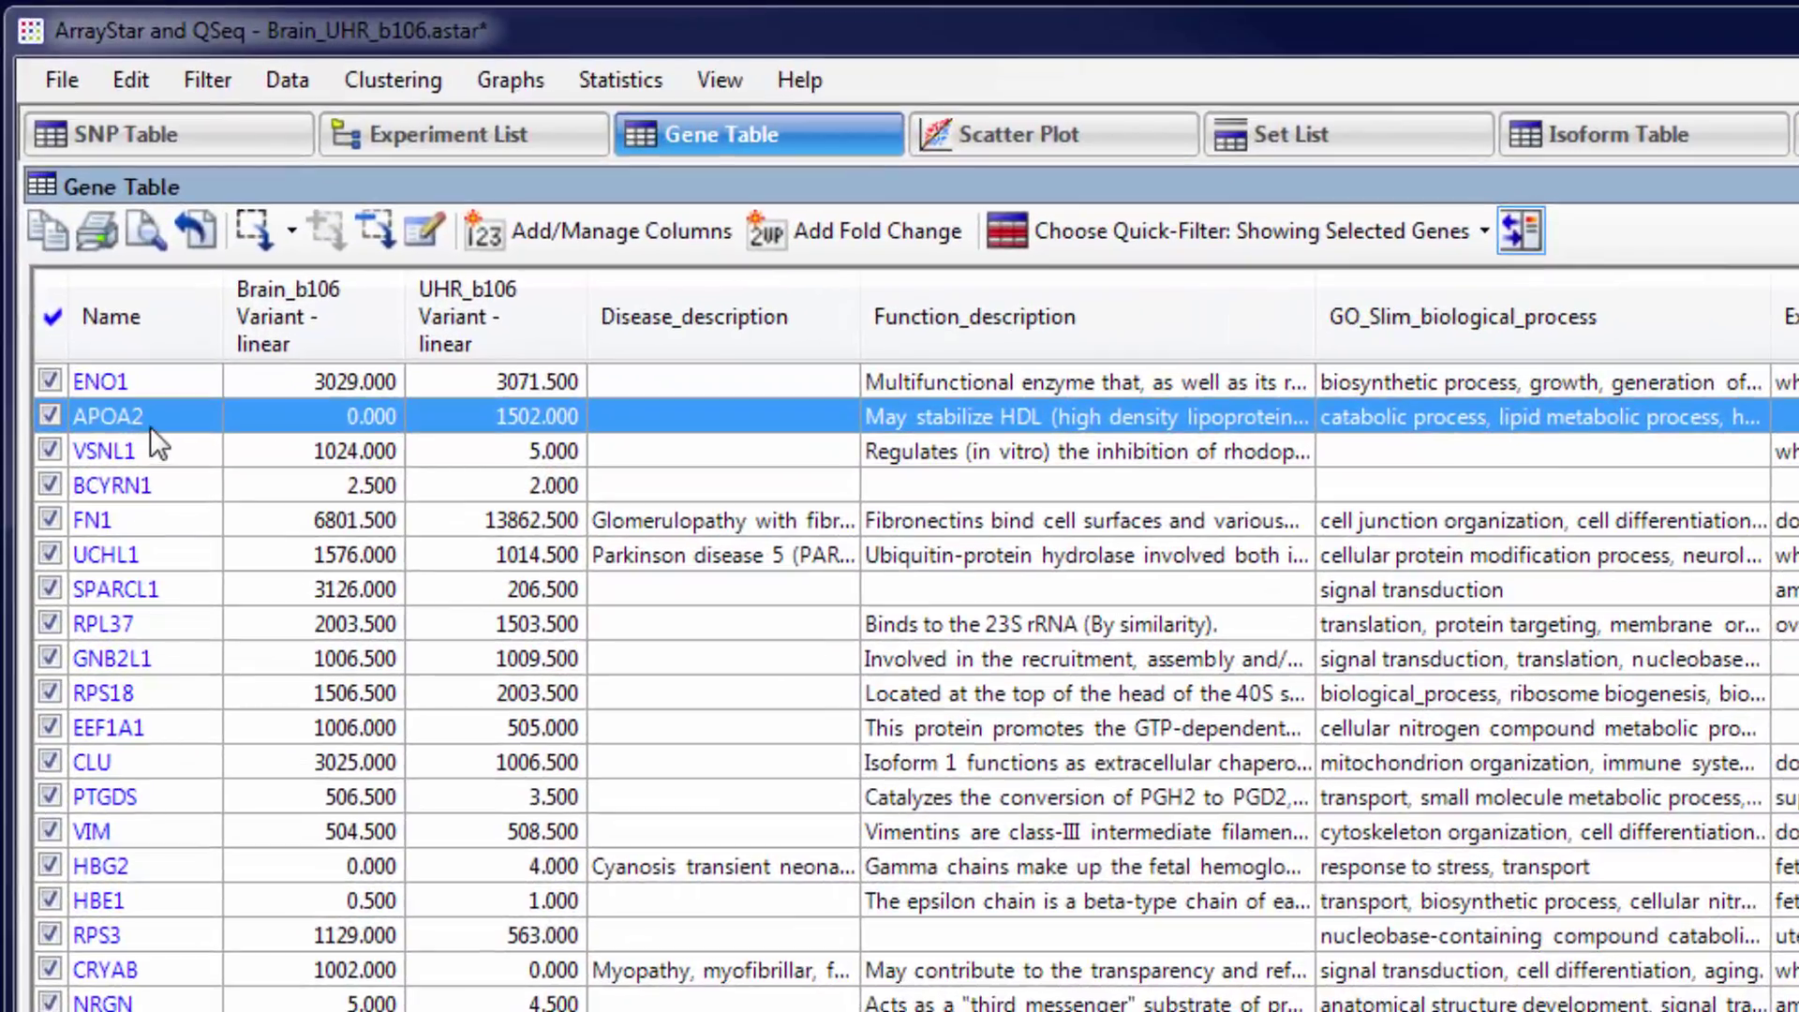
pyautogui.rightClick(150, 425)
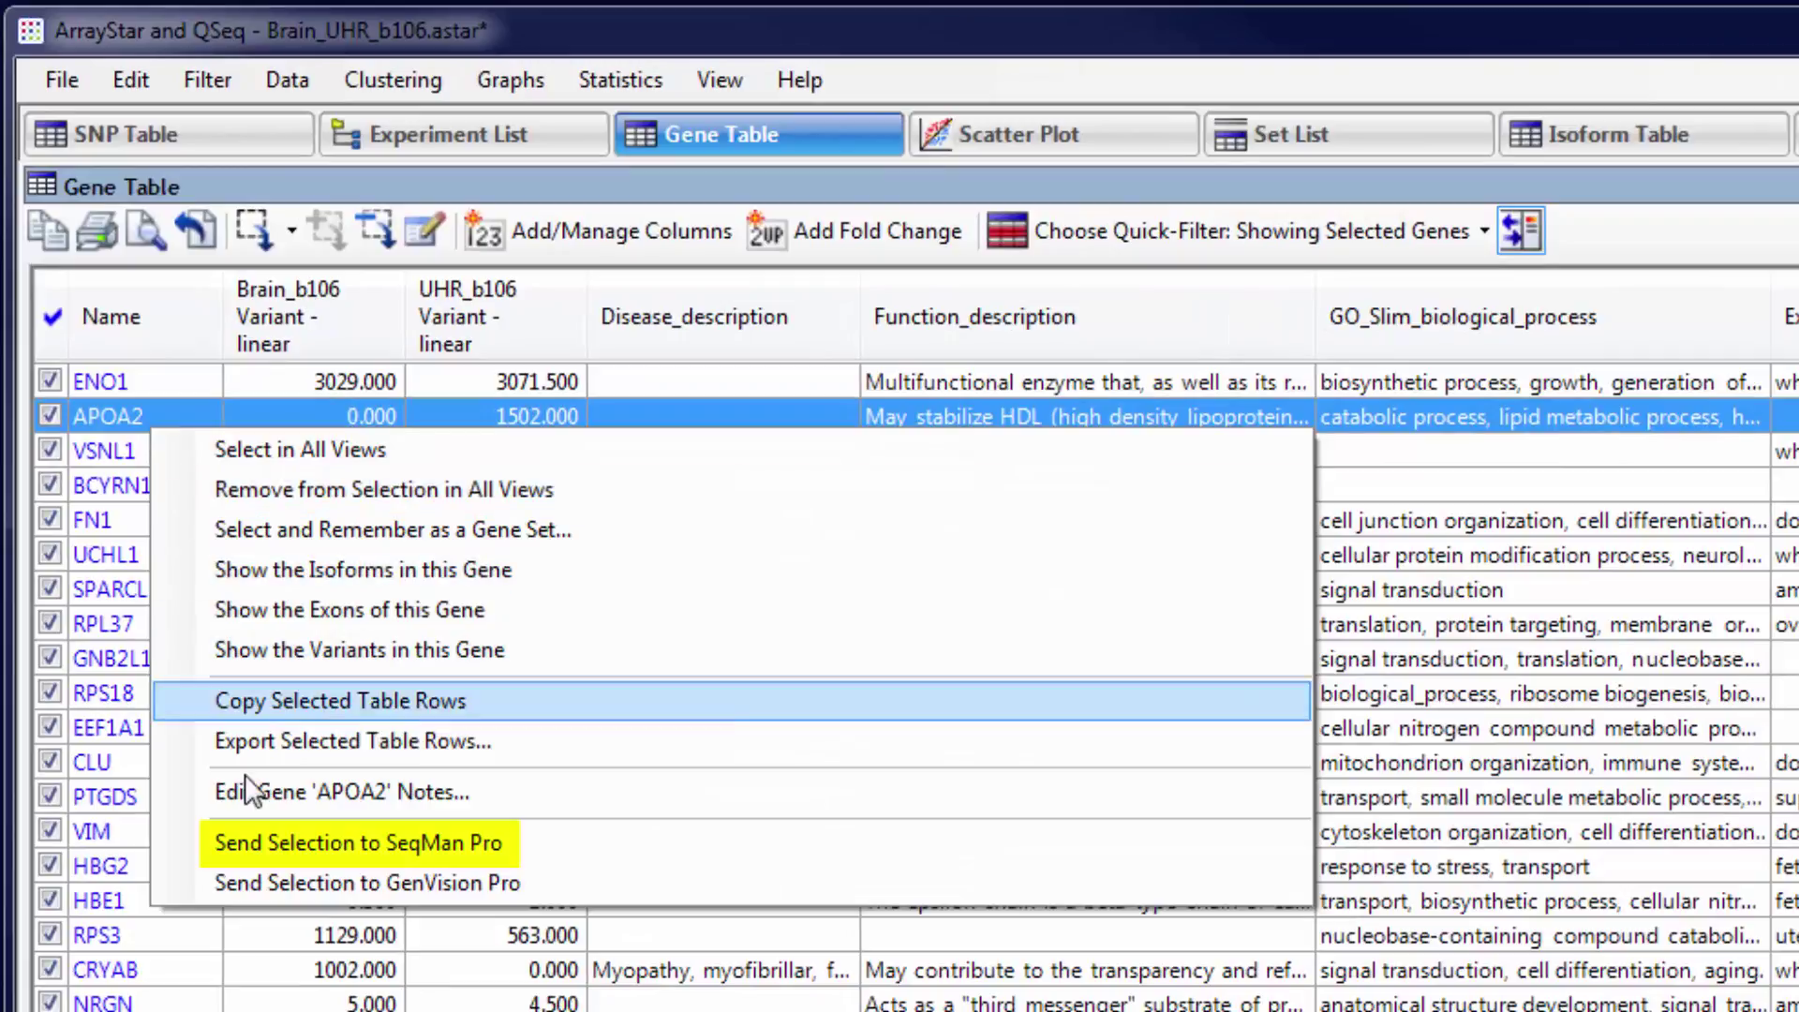
pyautogui.click(267, 843)
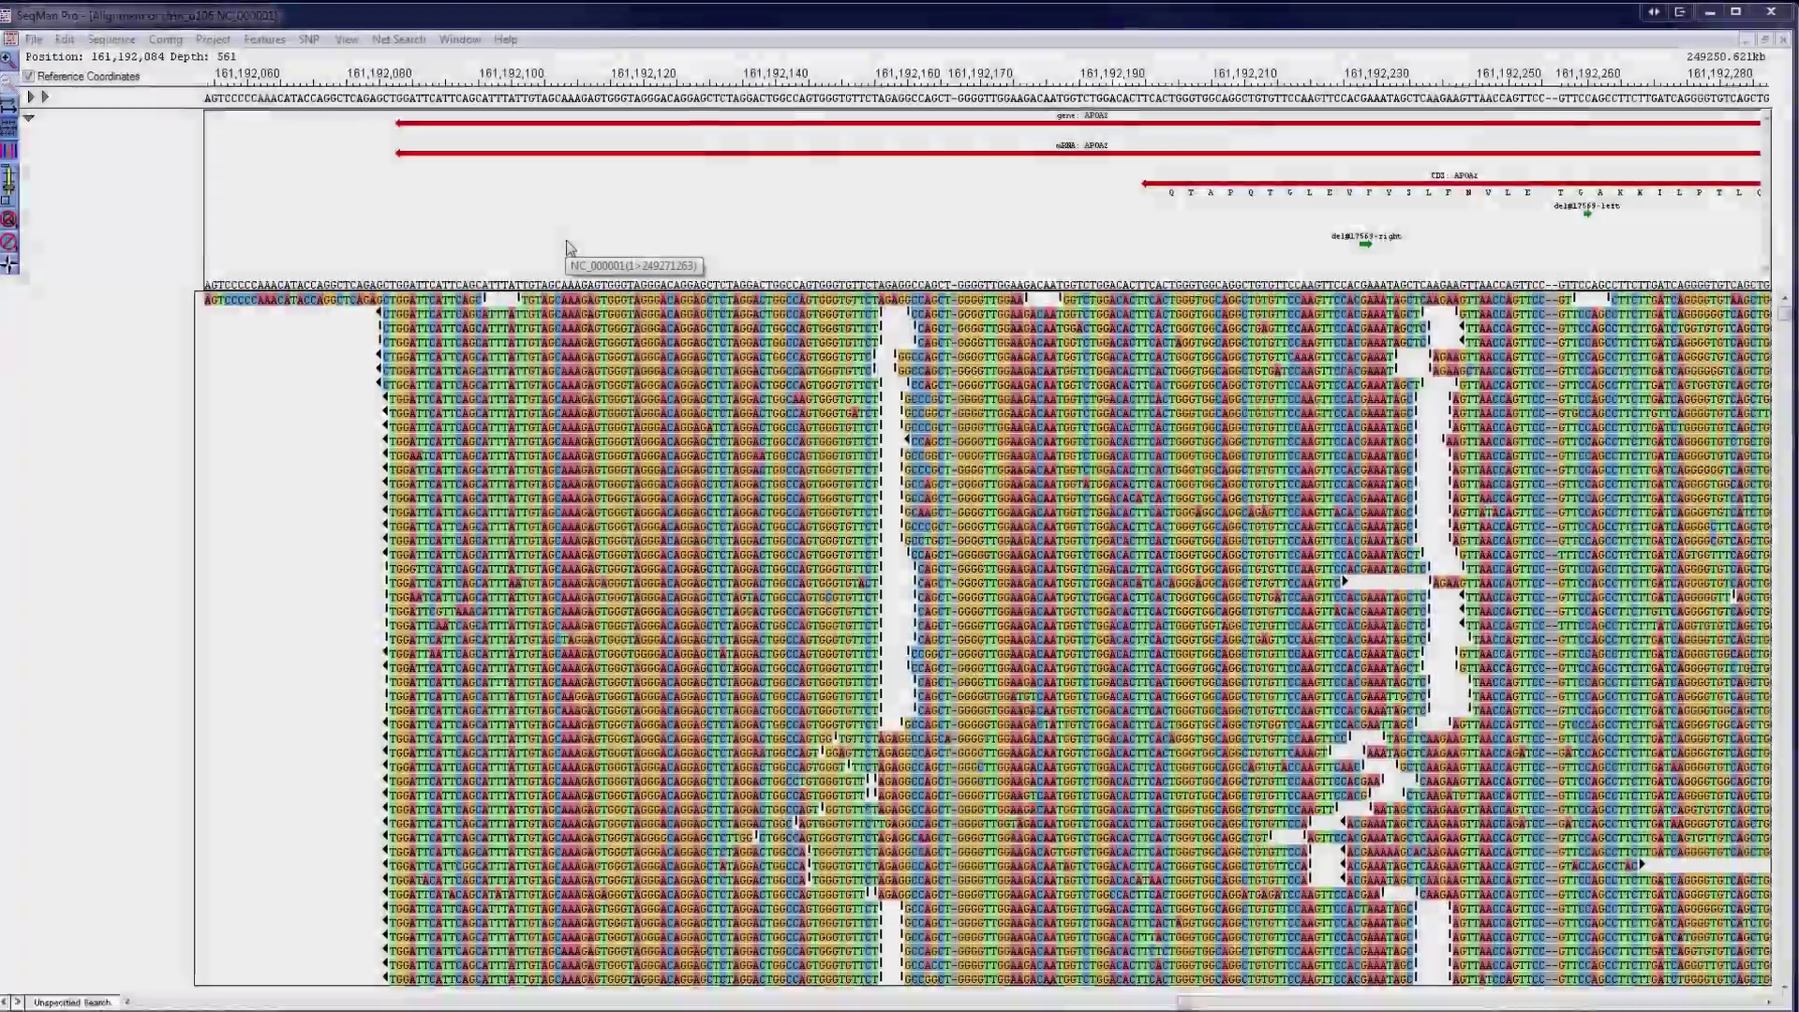